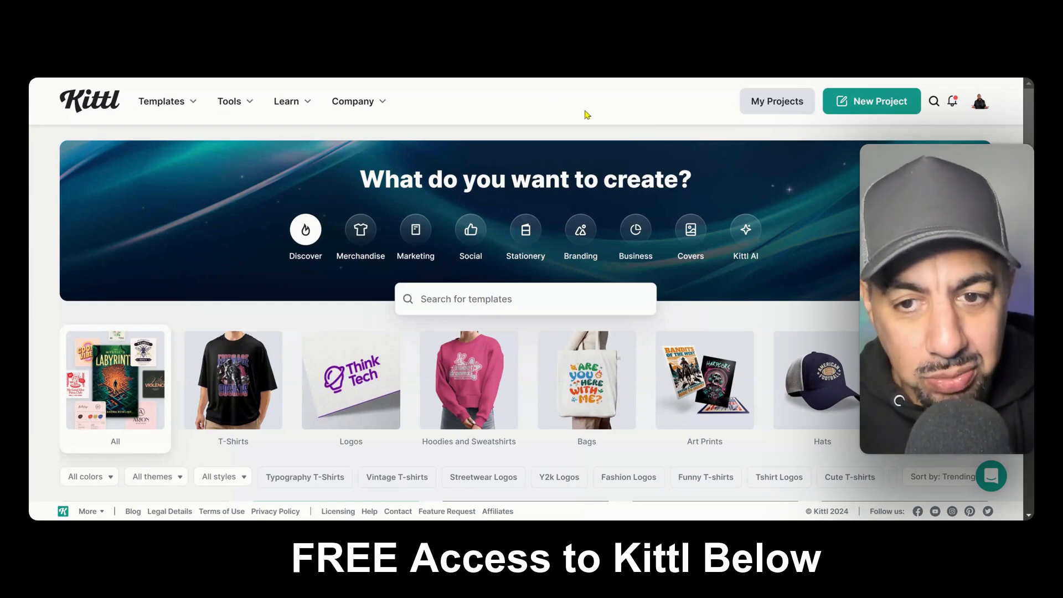
Step: Browse the template categories and the gallery of trending design templates
left_click_drag(1029, 126, 1027, 140)
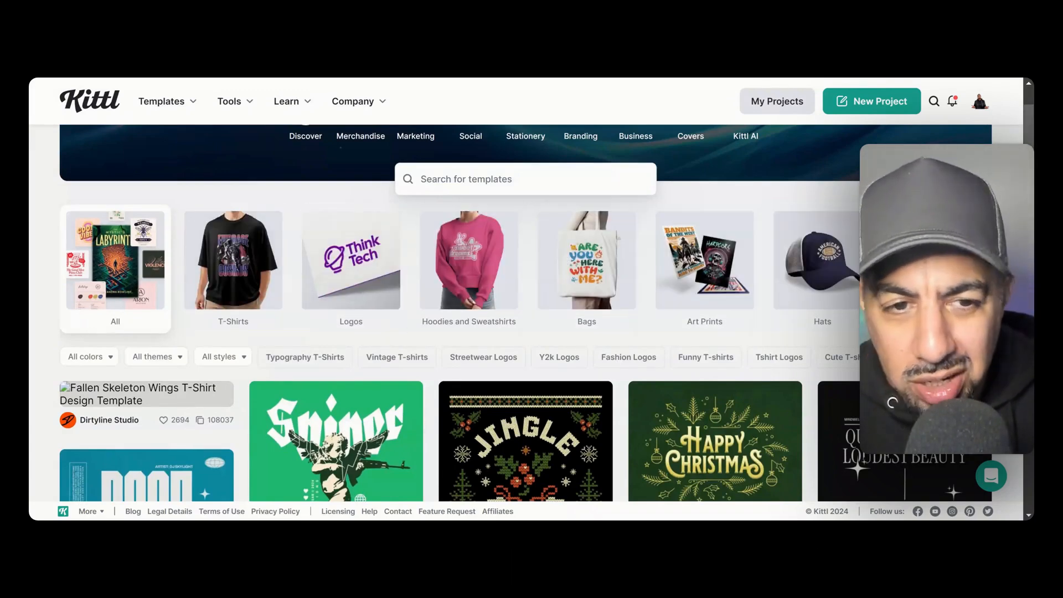
left_click(992, 259)
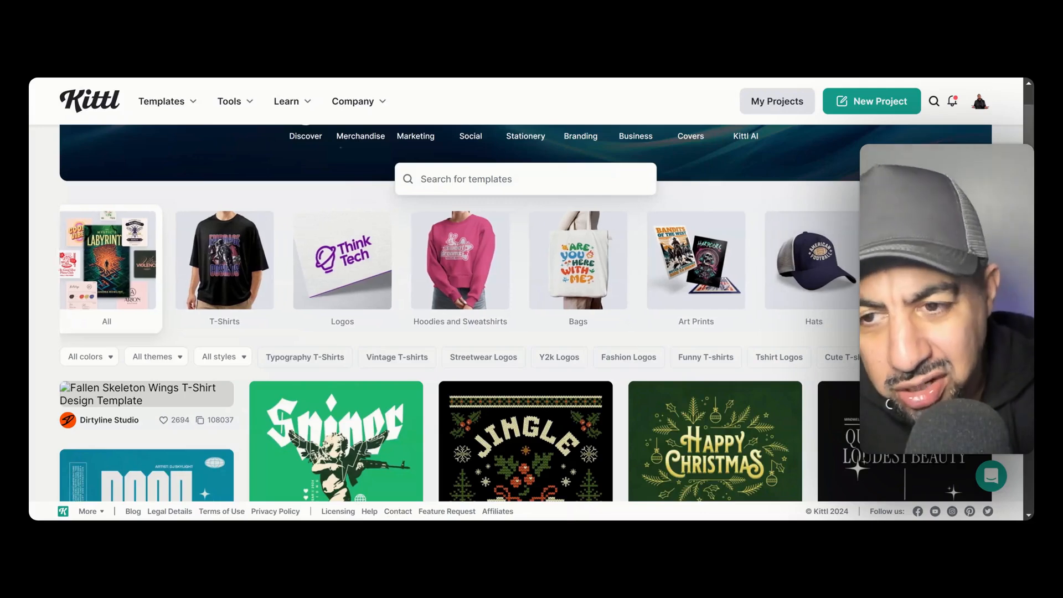
left_click(992, 259)
left_click(991, 260)
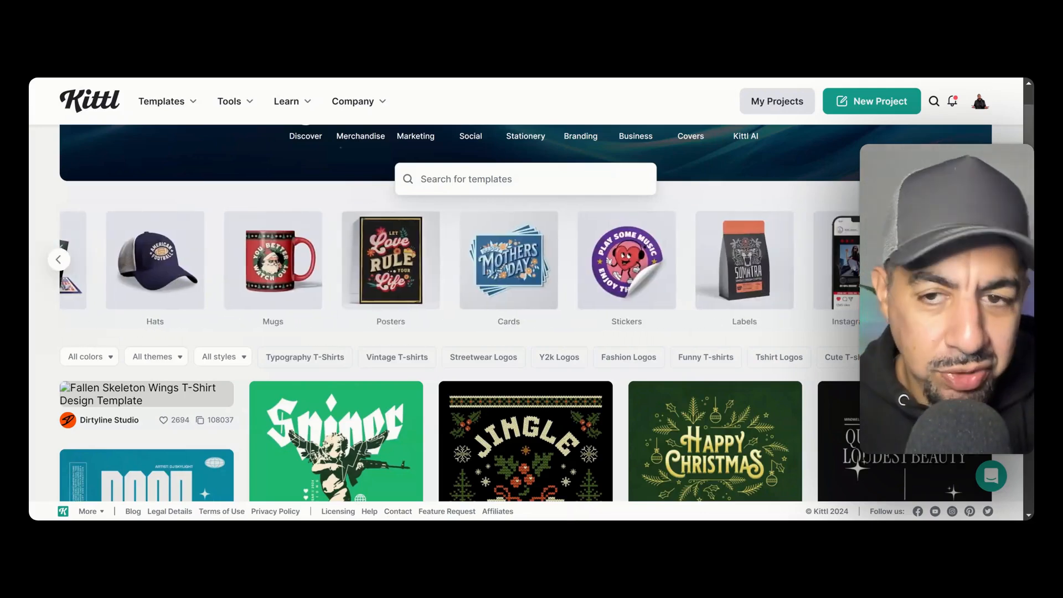
scroll(506, 312, "down", 5)
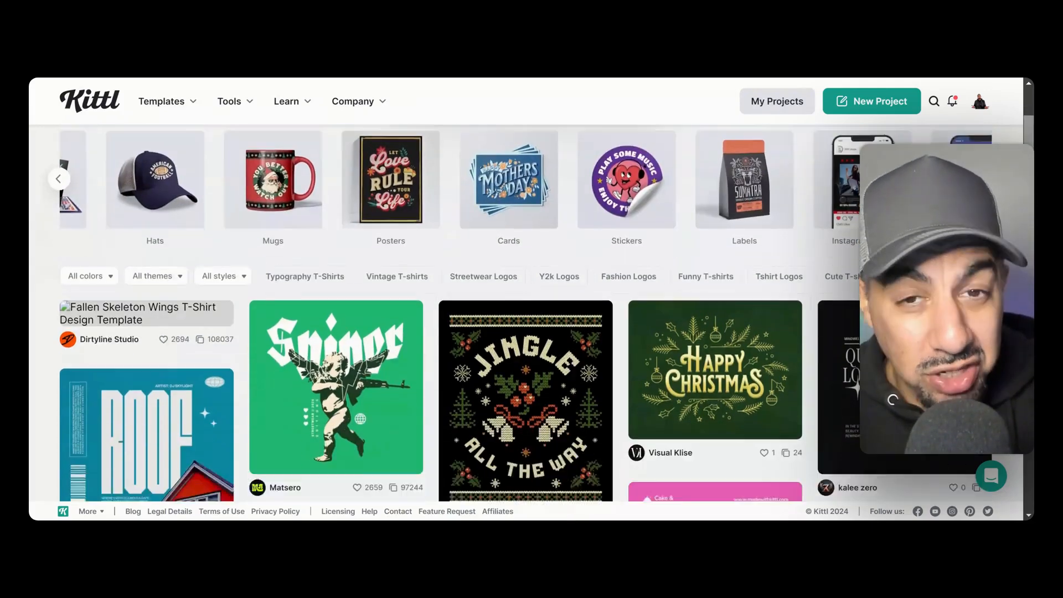
scroll(507, 312, "down", 4)
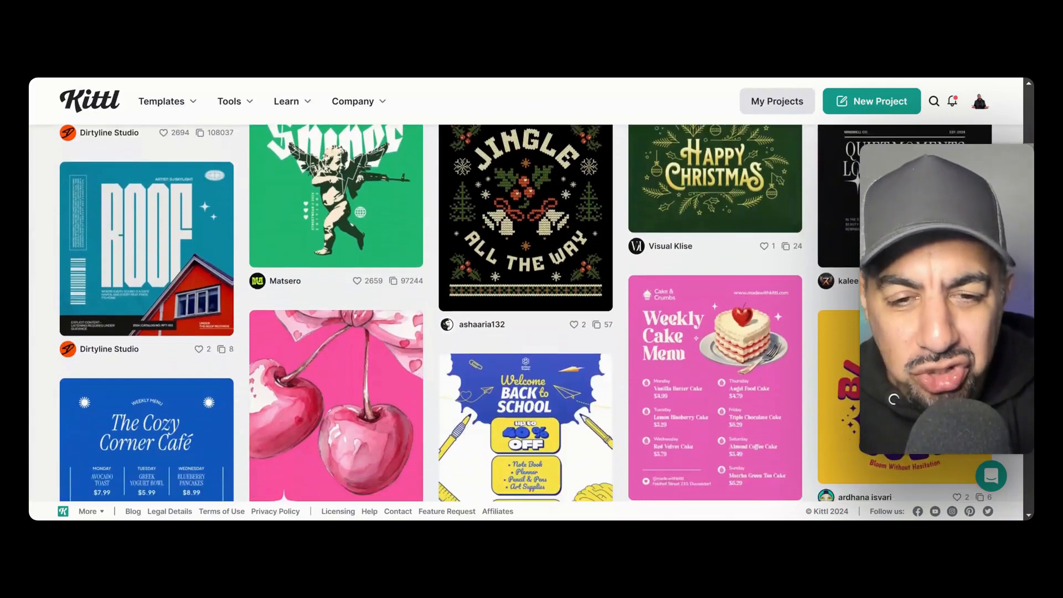
scroll(507, 313, "down", 6)
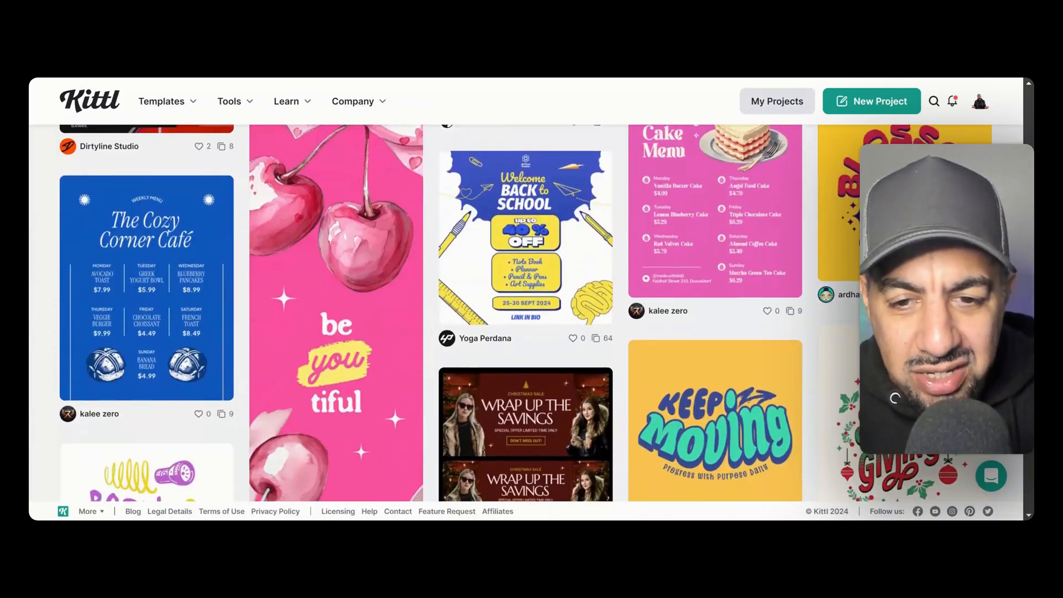
scroll(896, 398, "down", 12)
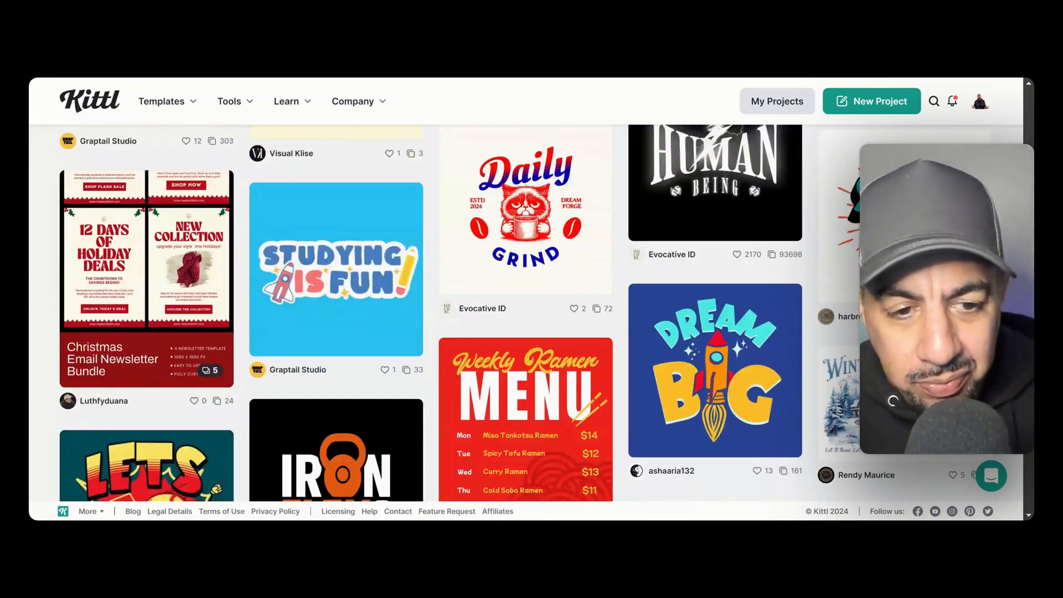
scroll(891, 402, "down", 5)
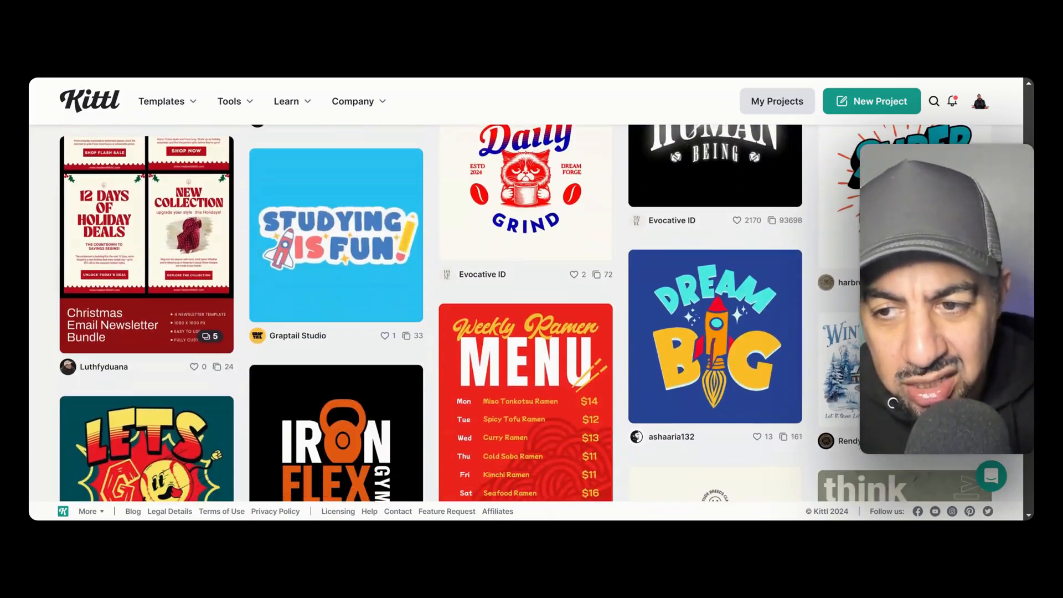
scroll(893, 400, "down", 12)
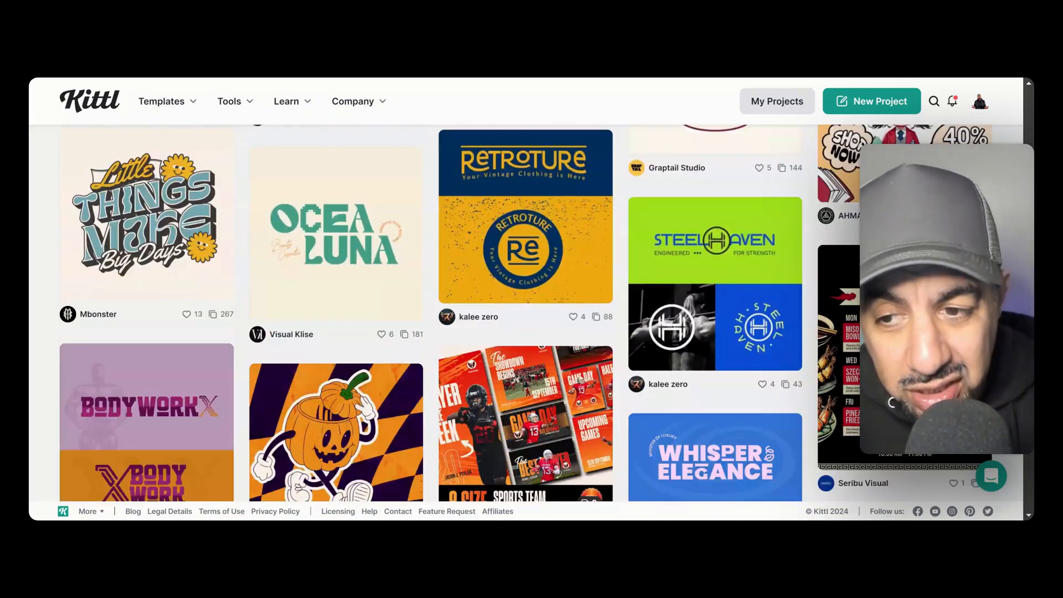
scroll(891, 403, "down", 7)
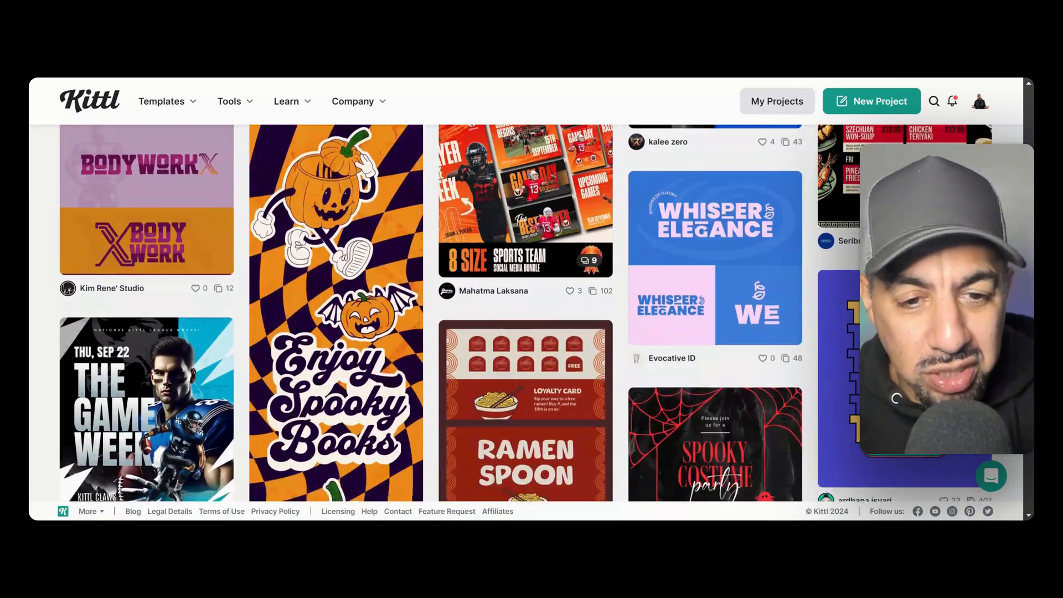
scroll(896, 397, "down", 1)
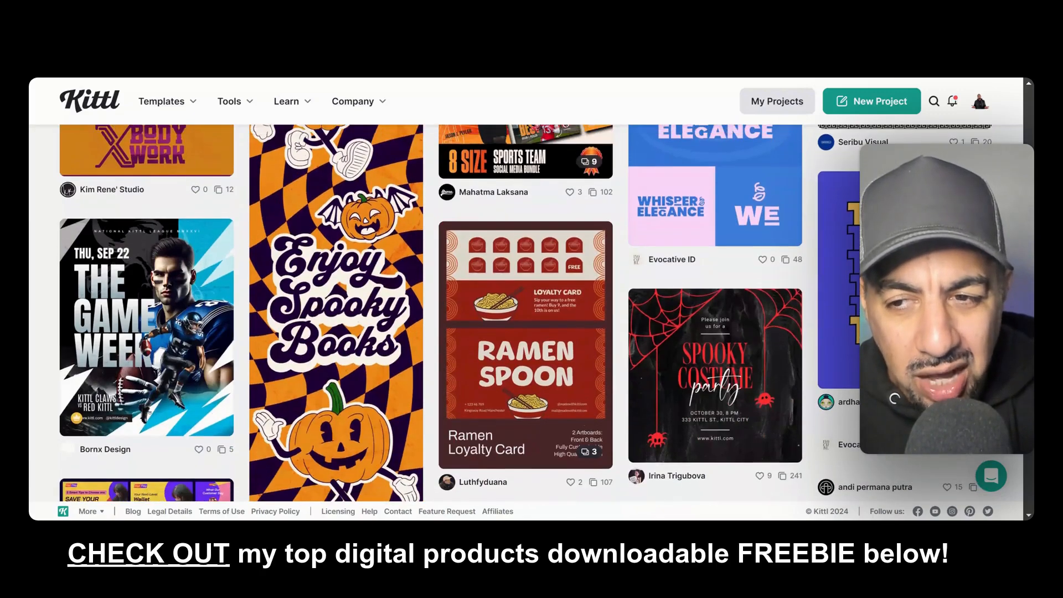
scroll(895, 398, "up", 11)
scroll(892, 396, "up", 15)
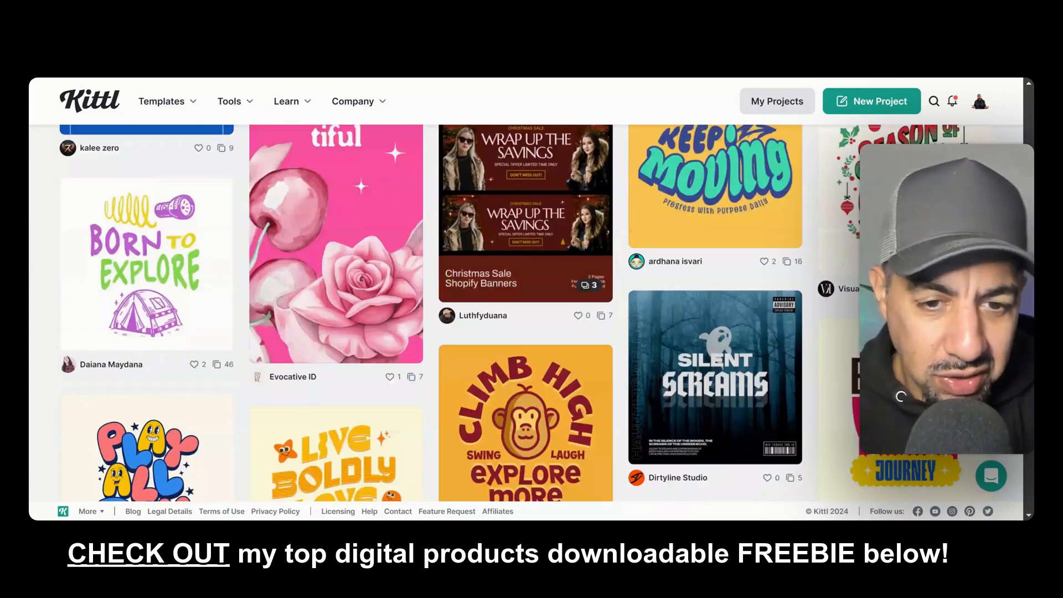
scroll(901, 396, "up", 10)
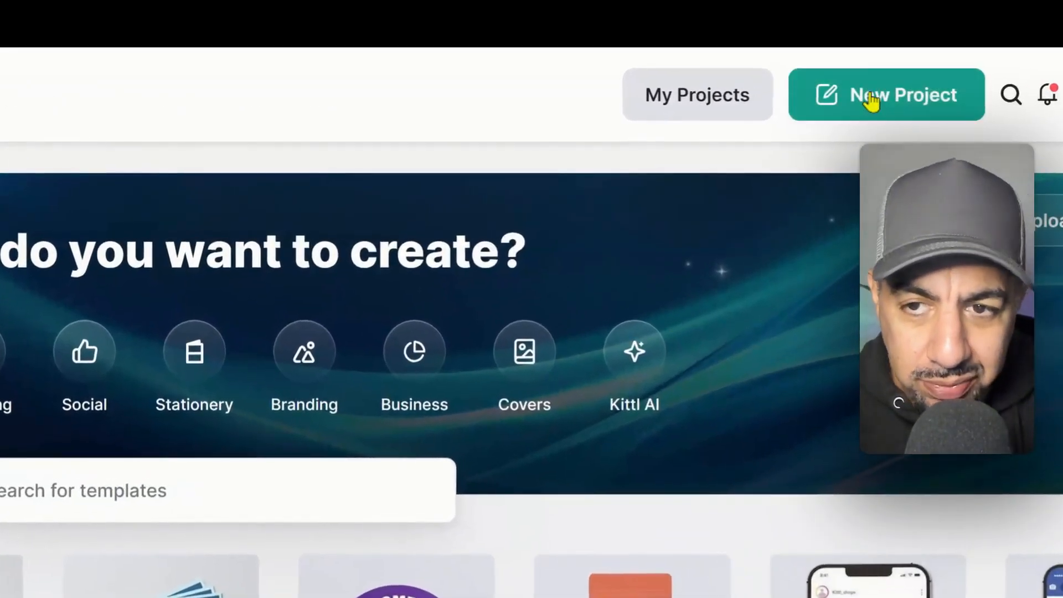
Step: Create a new project with a landscape artboard 9.3 in wide and 8.2 in high at 300 DPI, and move the artboard towards the canvas centre
left_click(871, 100)
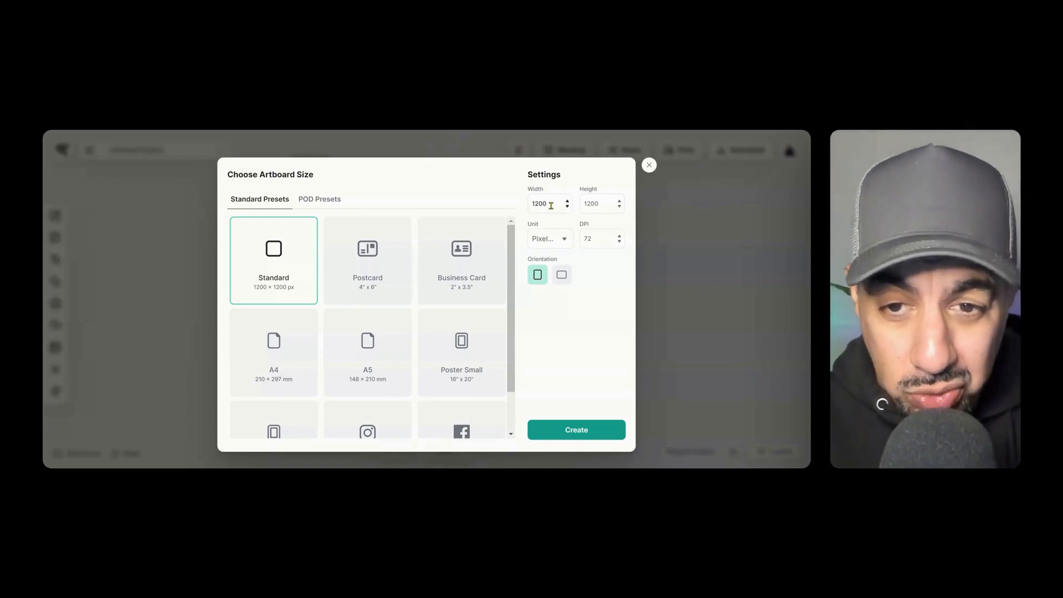
left_click(563, 239)
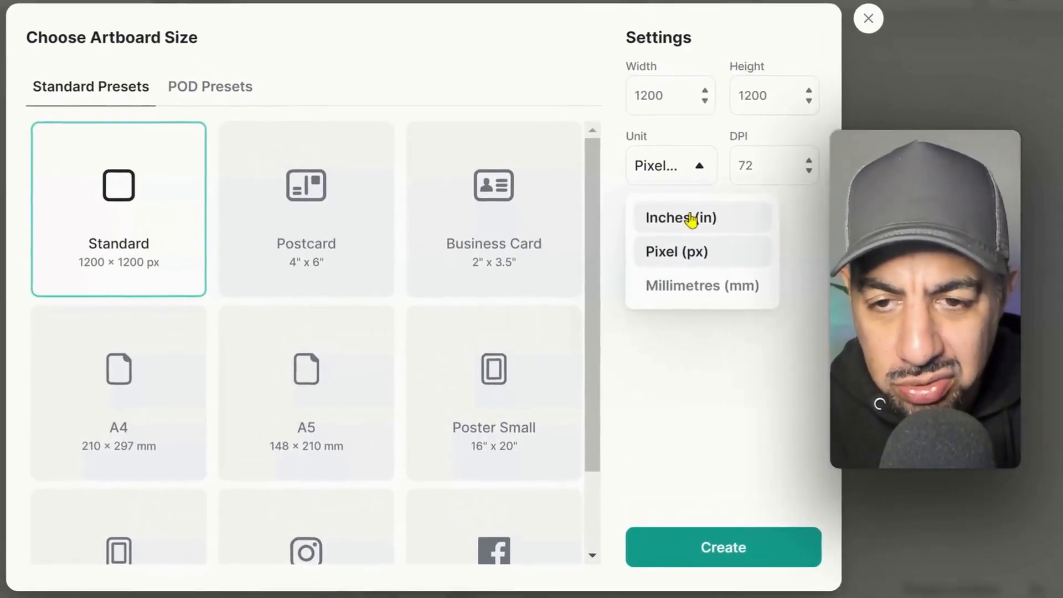
left_click(684, 222)
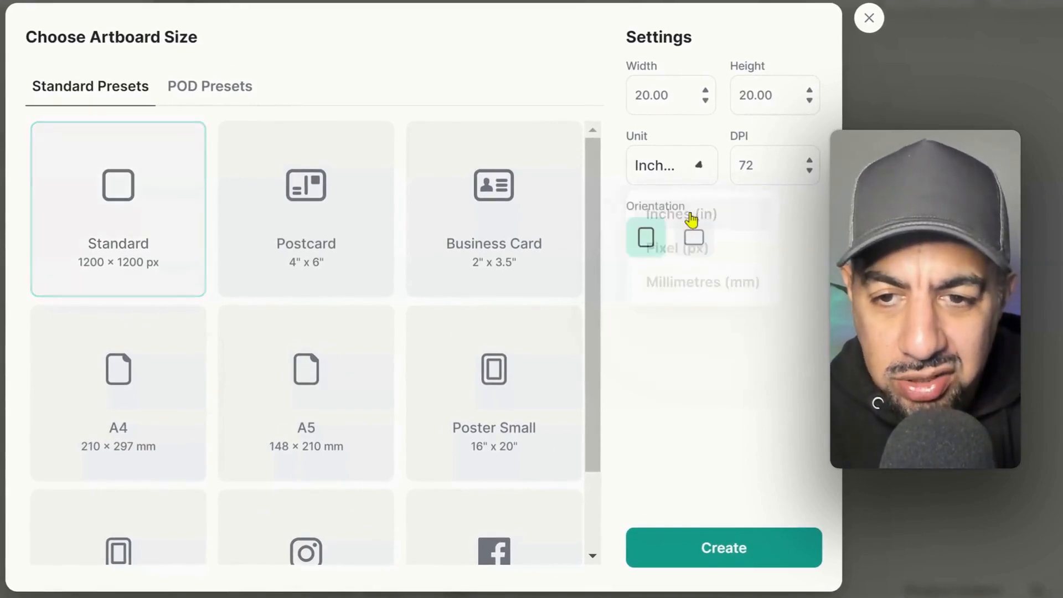
double_click(681, 94)
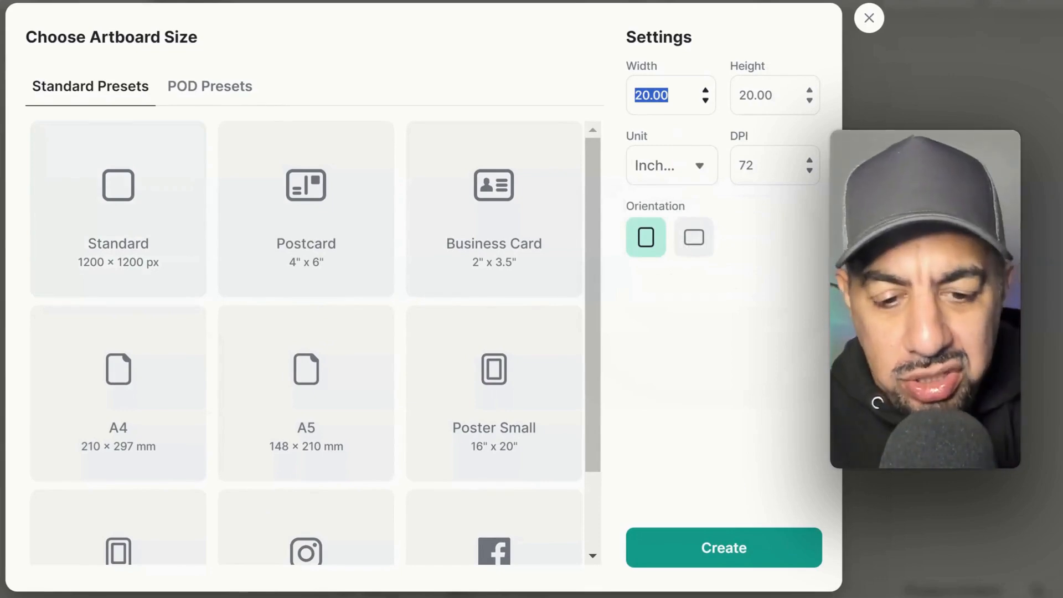
type("9.3")
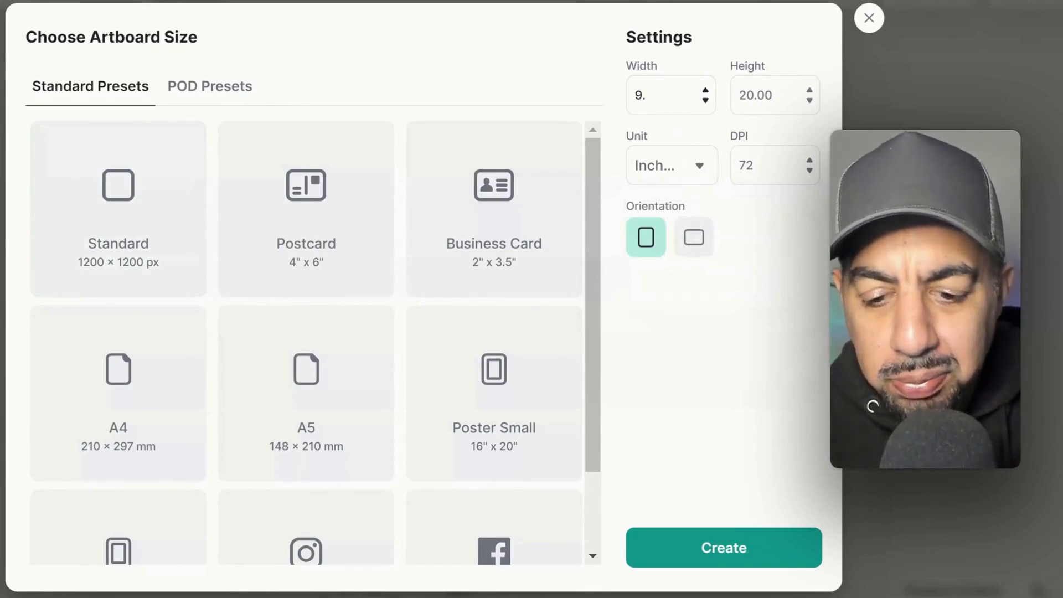
left_click(792, 94)
type("8.2")
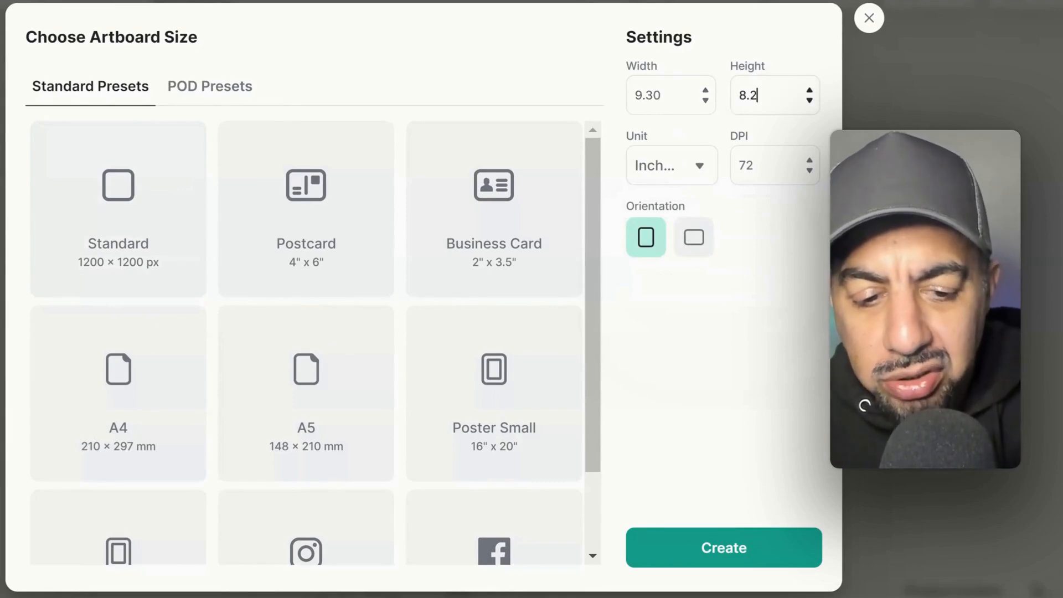
double_click(788, 169)
type("300")
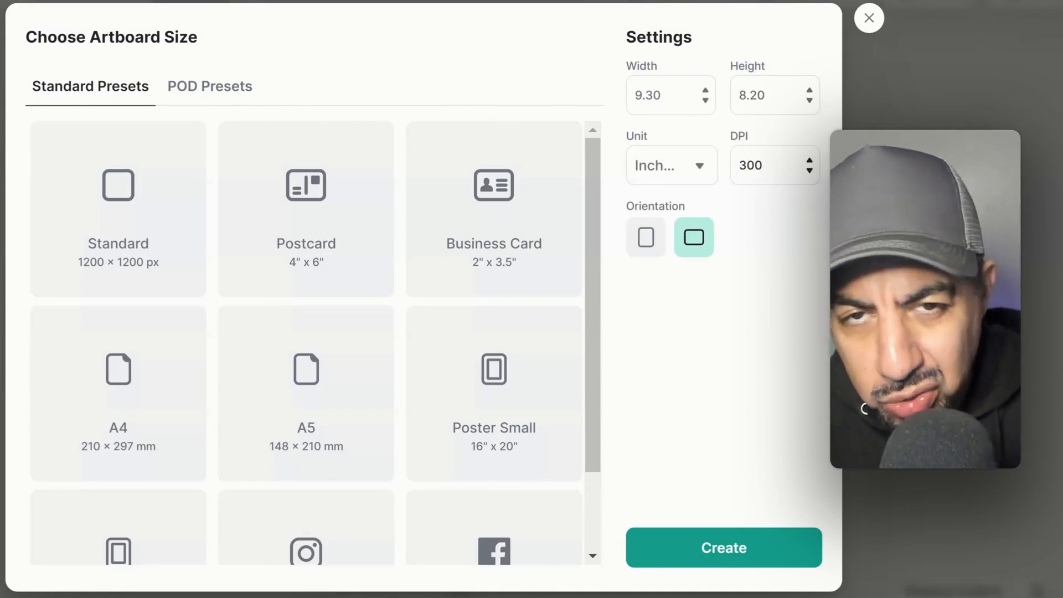
left_click(745, 549)
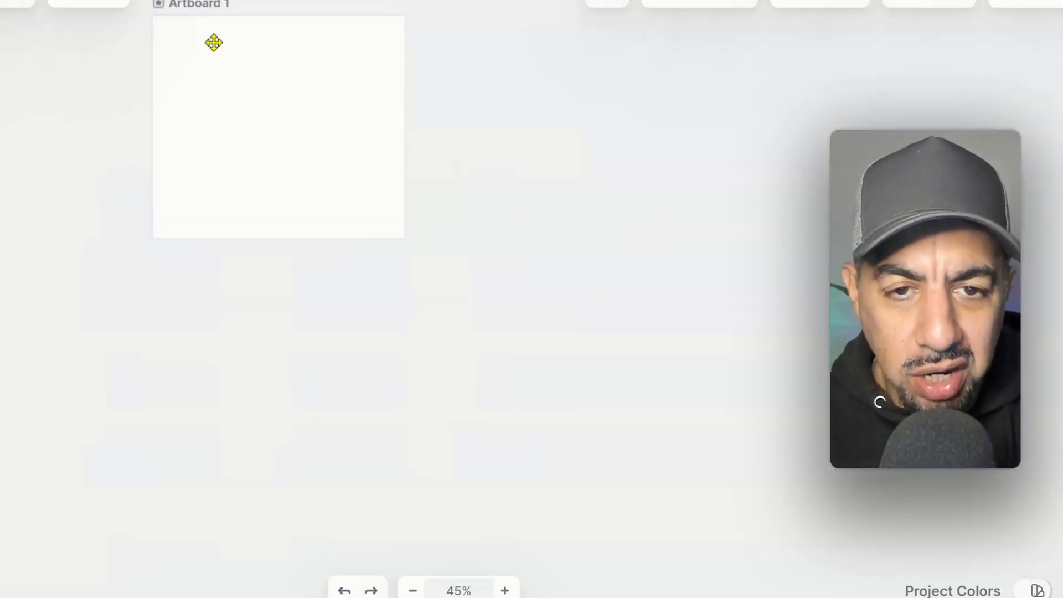
left_click_drag(202, 7, 332, 194)
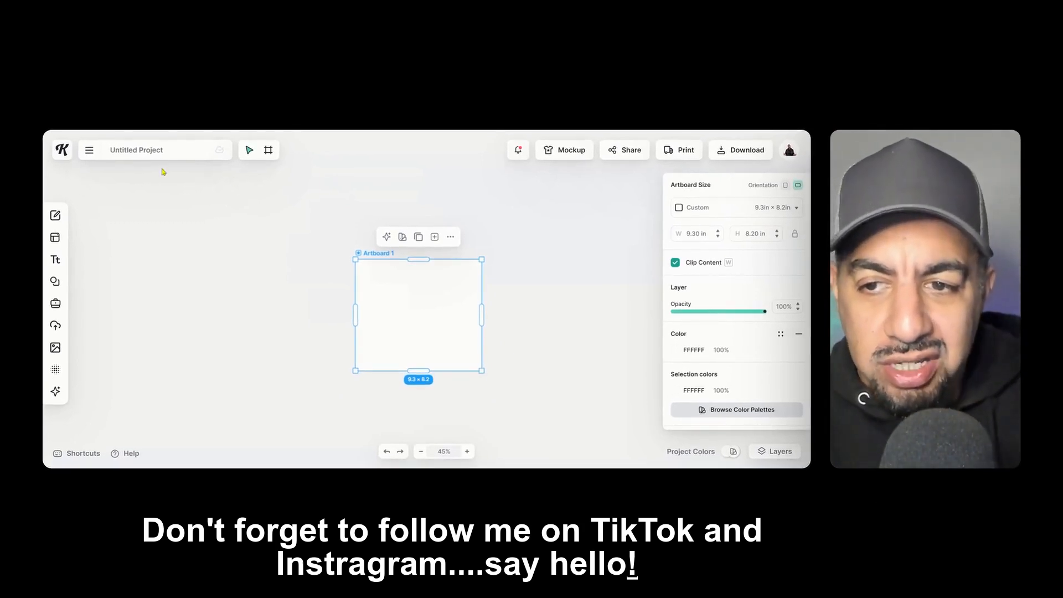
Step: Add the uploaded picture of colourful flowers on a stack of books to the artboard
mouse_move(61, 268)
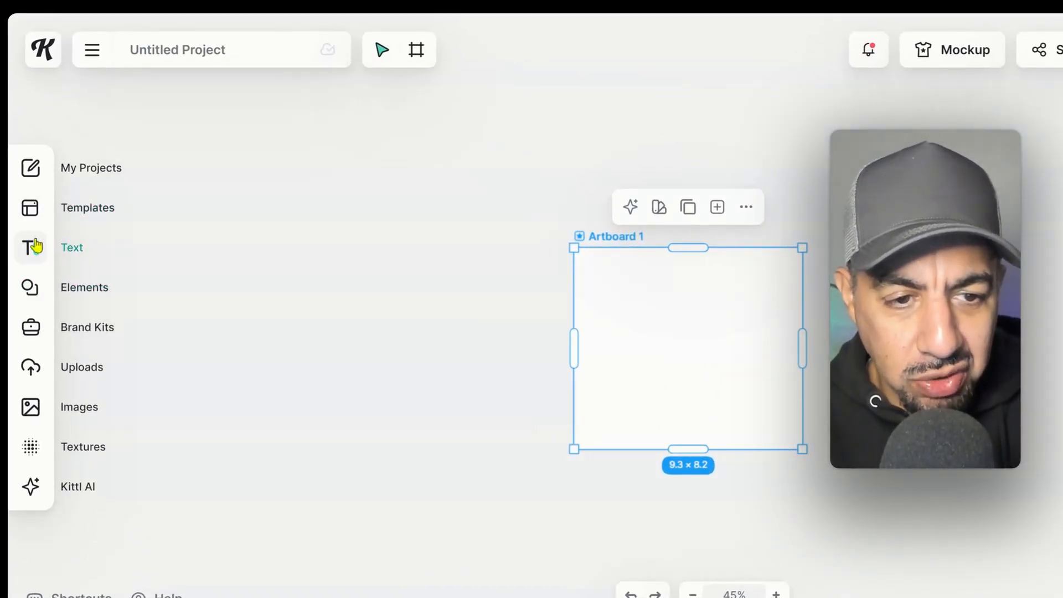
mouse_move(39, 281)
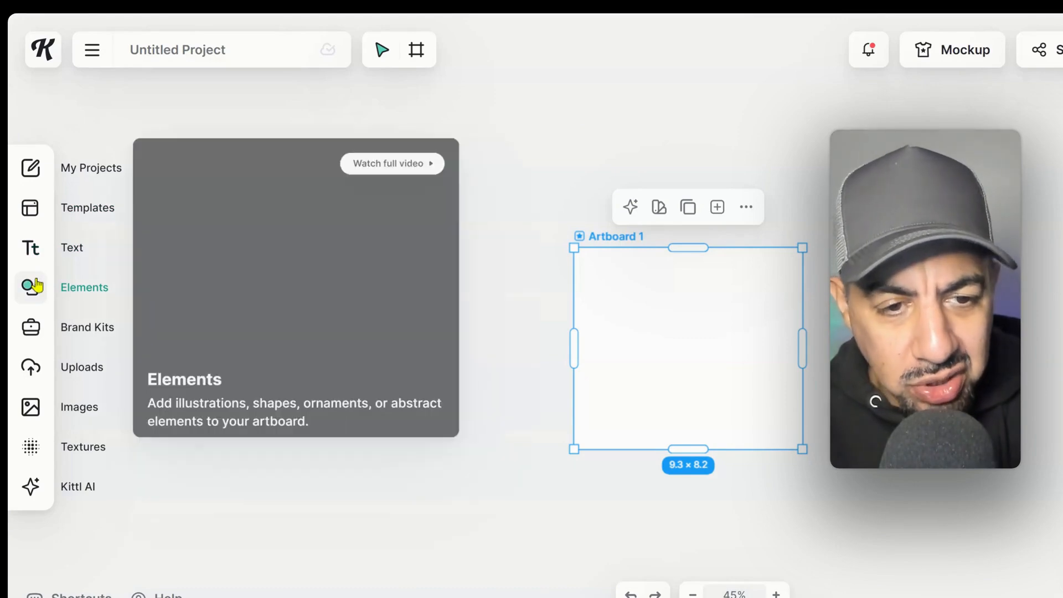
mouse_move(35, 247)
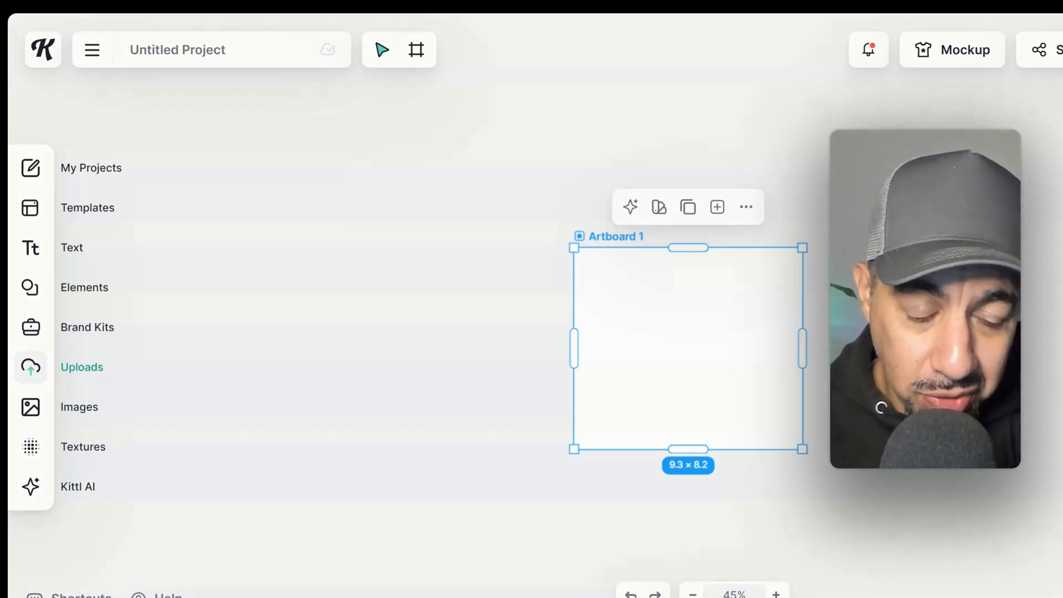
left_click(30, 369)
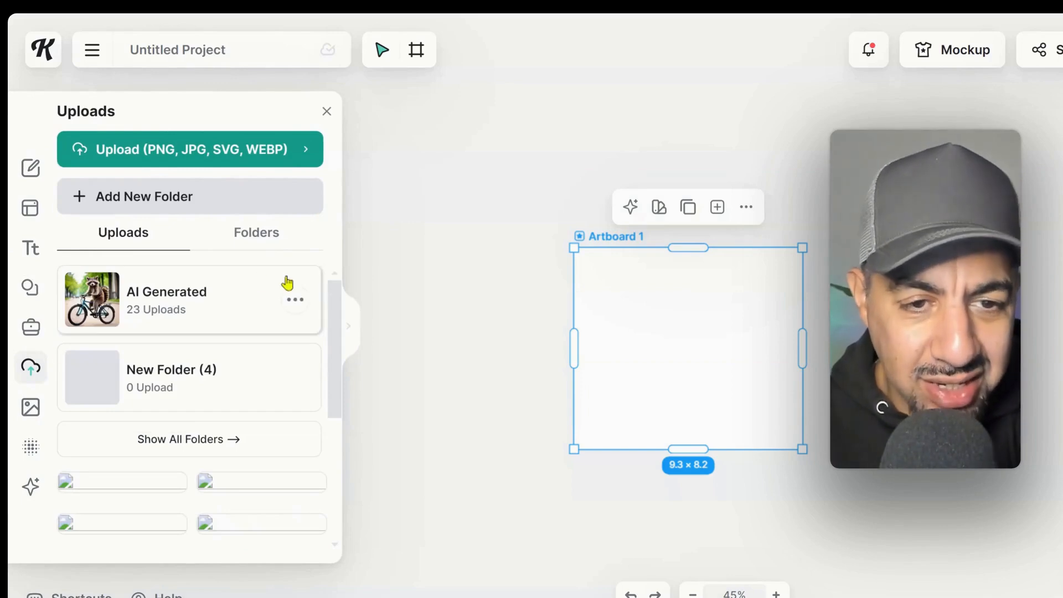
left_click_drag(339, 294, 337, 485)
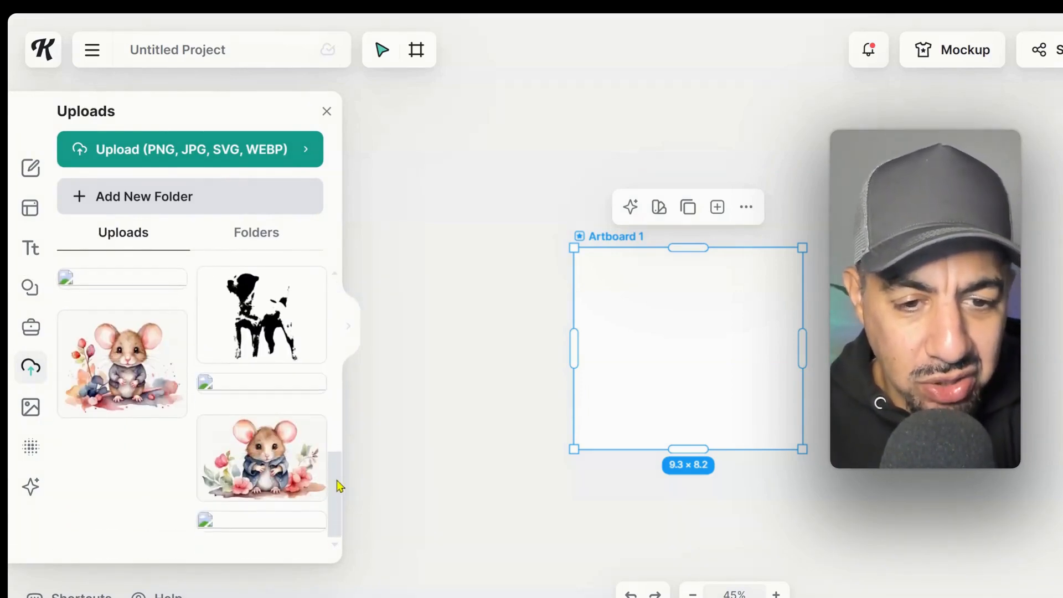
left_click(335, 547)
left_click(336, 546)
left_click(335, 547)
left_click(335, 547)
left_click(336, 546)
left_click(335, 547)
left_click(335, 548)
left_click(334, 548)
left_click(335, 548)
left_click(335, 548)
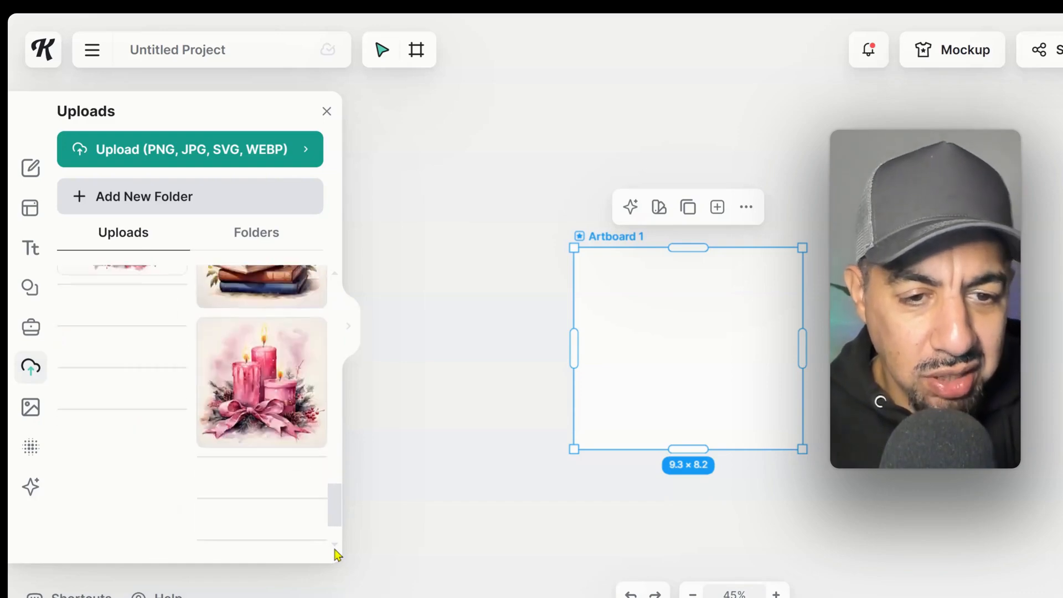
left_click(336, 547)
scroll(337, 554, "down", 3)
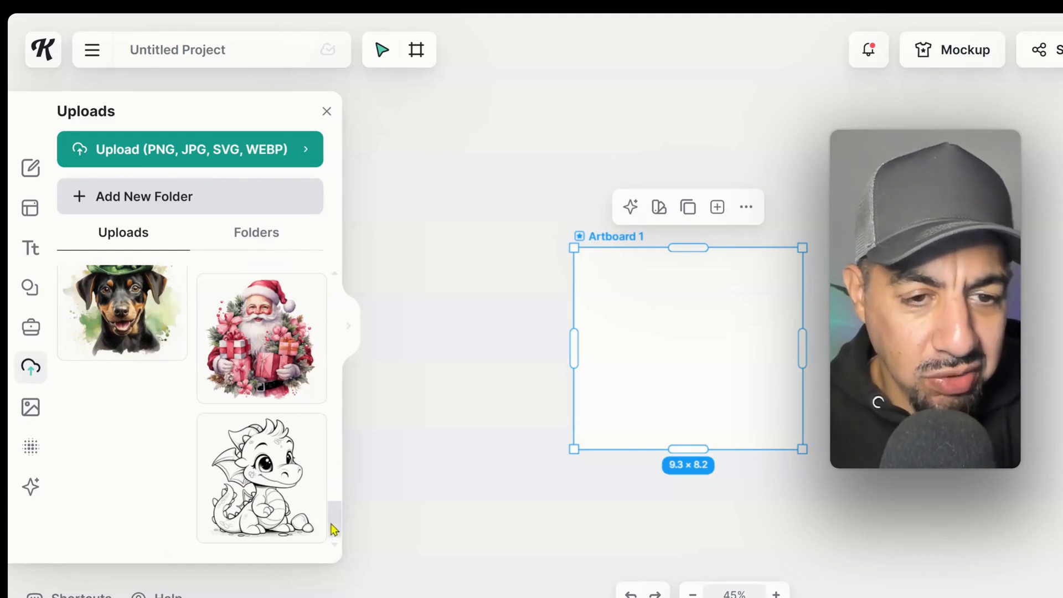
scroll(336, 520, "up", 5)
mouse_move(342, 486)
left_mouse_down()
mouse_move(351, 446)
mouse_move(355, 472)
left_mouse_up()
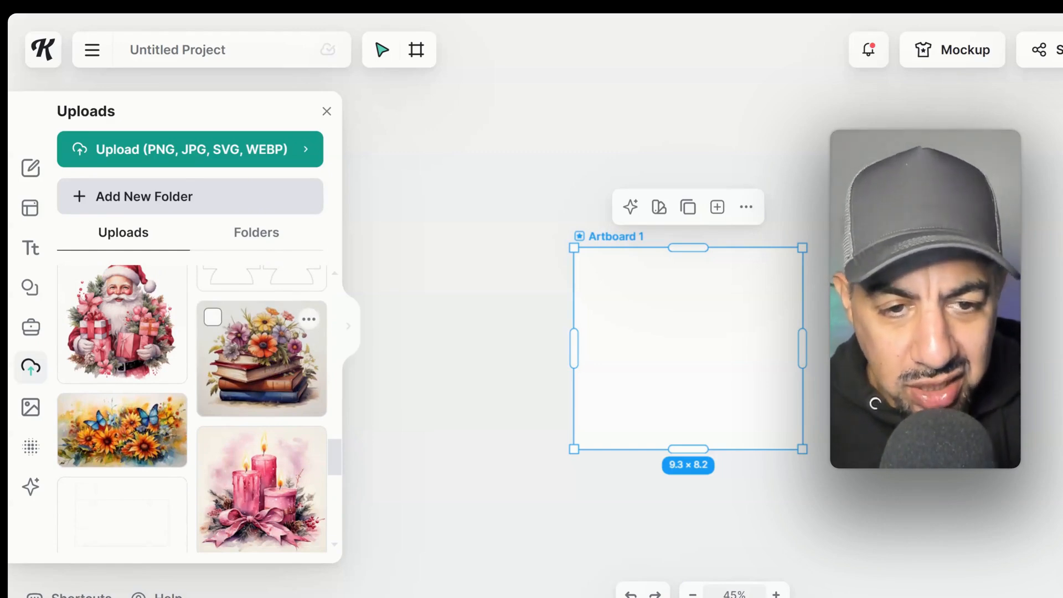
left_click(273, 369)
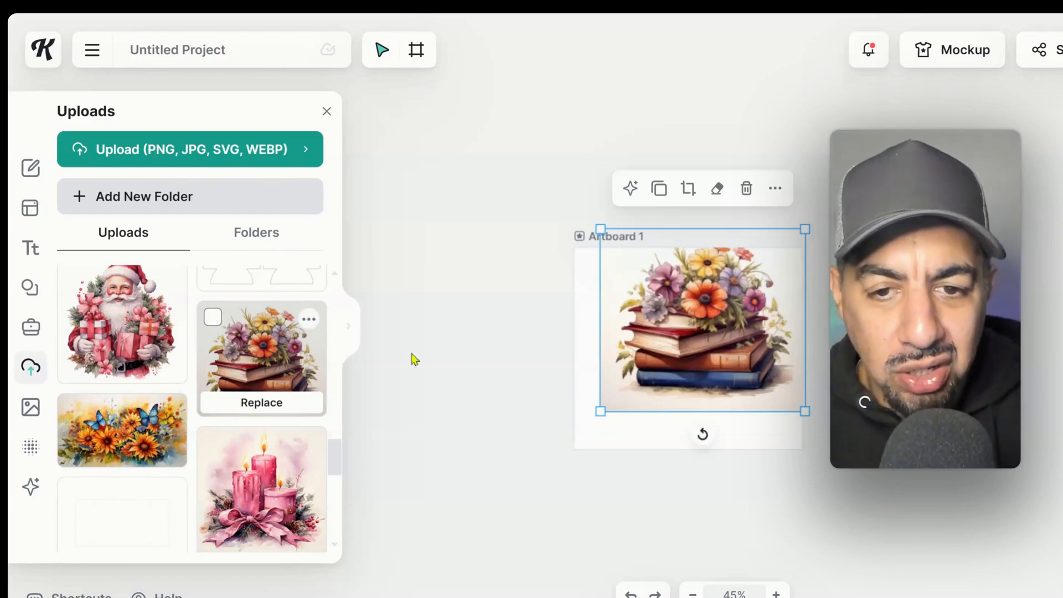
Step: Move and enlarge the flowers-and-books picture to about 9.46 × 8.41 in so that it covers the whole artboard
left_click_drag(686, 304, 661, 342)
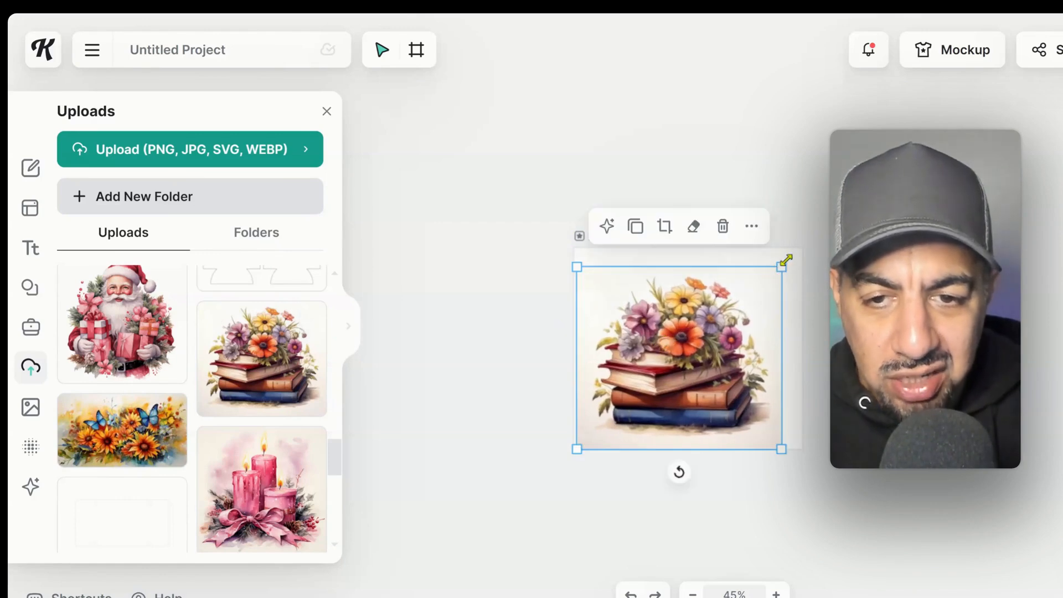
left_click_drag(786, 259, 804, 242)
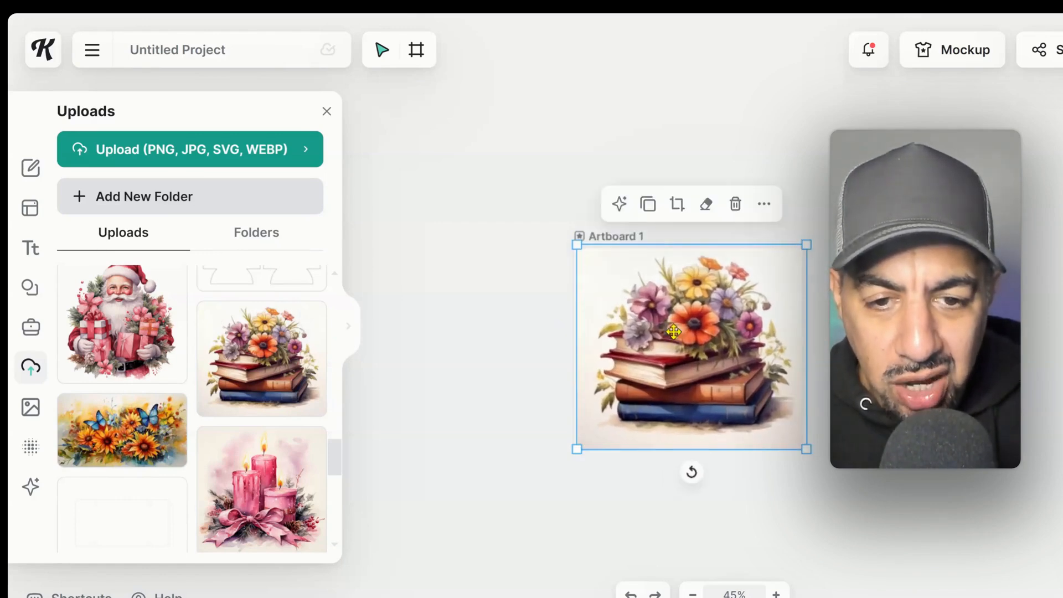
left_click_drag(576, 450, 572, 451)
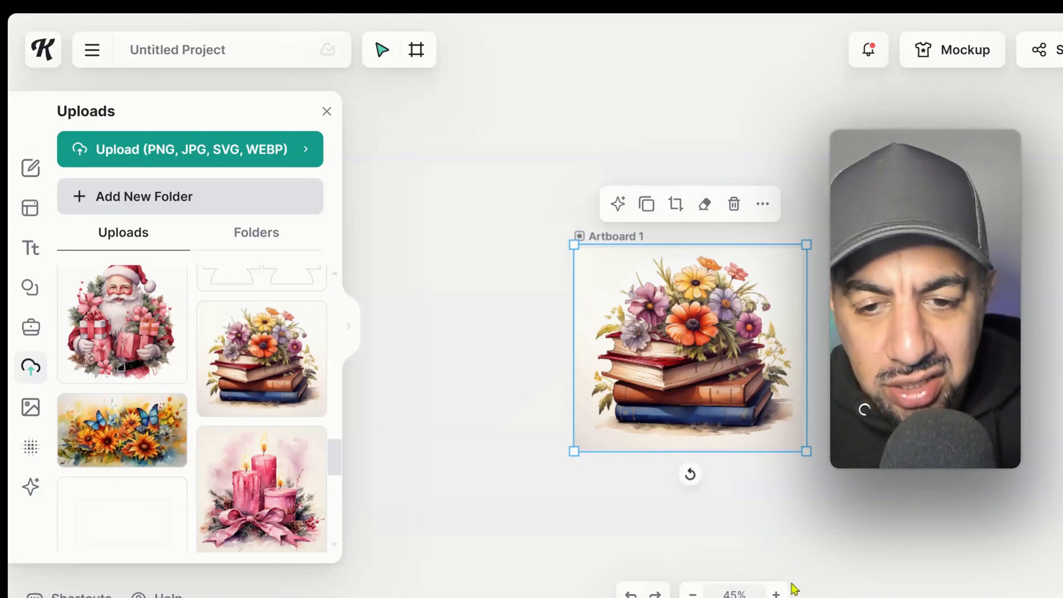
left_click(776, 594)
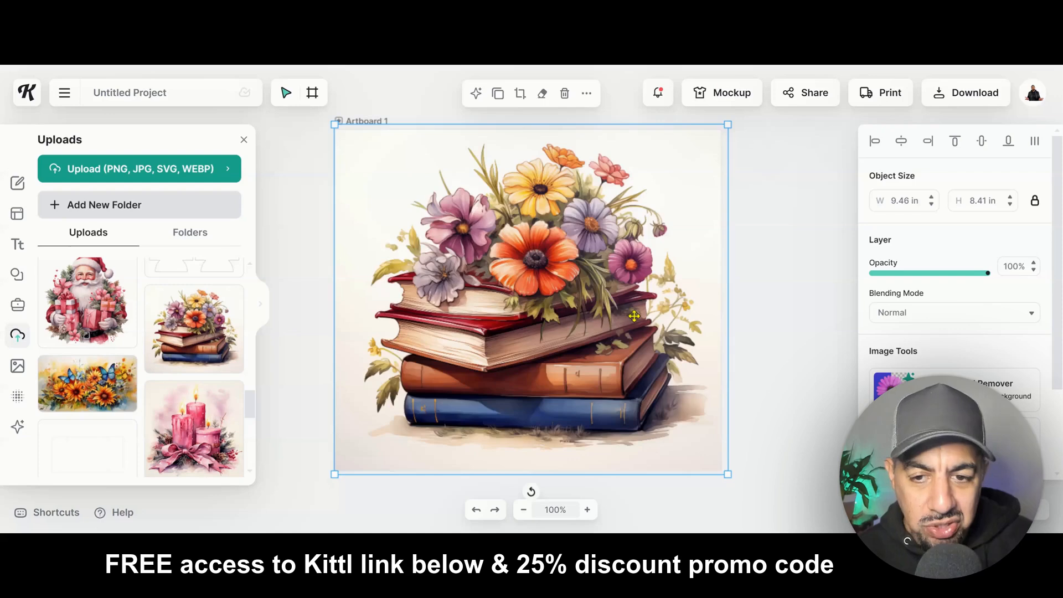
Step: Delete the flowers-and-books picture from the artboard and search the Kittl AI images for "books"
key("Delete")
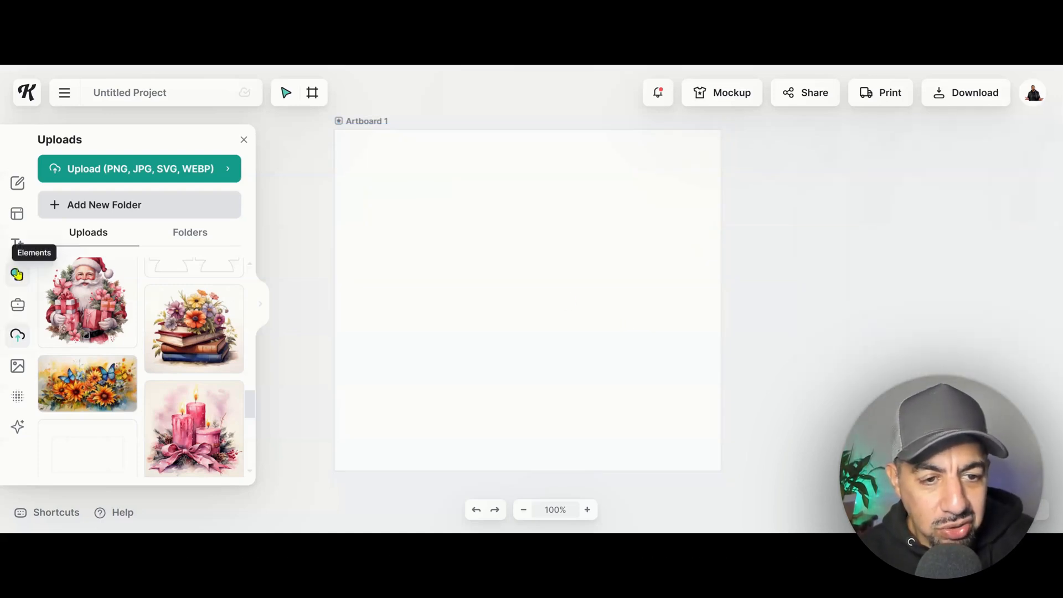
left_click(17, 365)
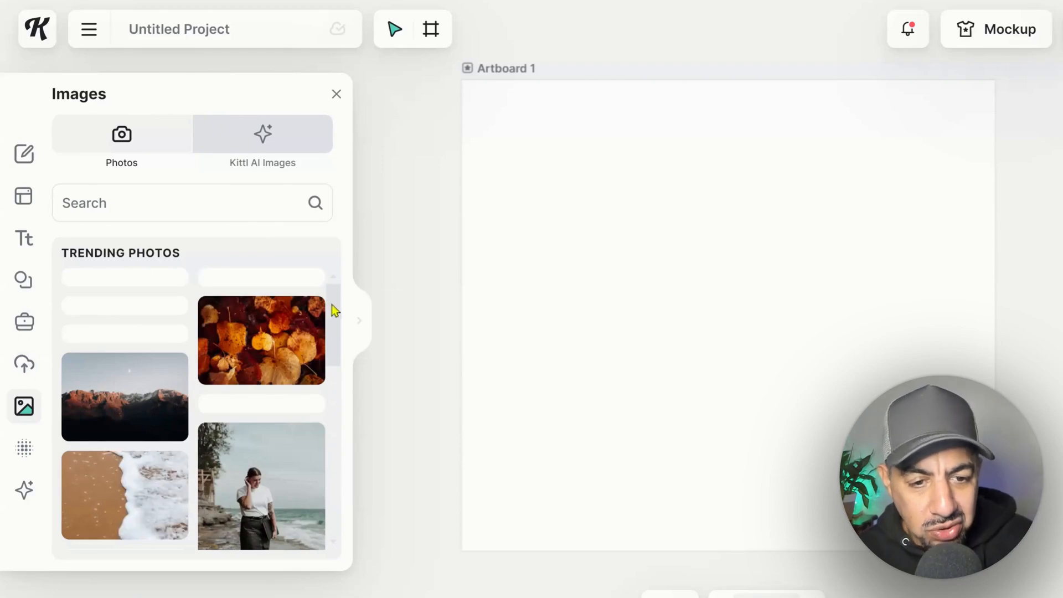
left_click_drag(334, 302, 327, 445)
left_click(271, 134)
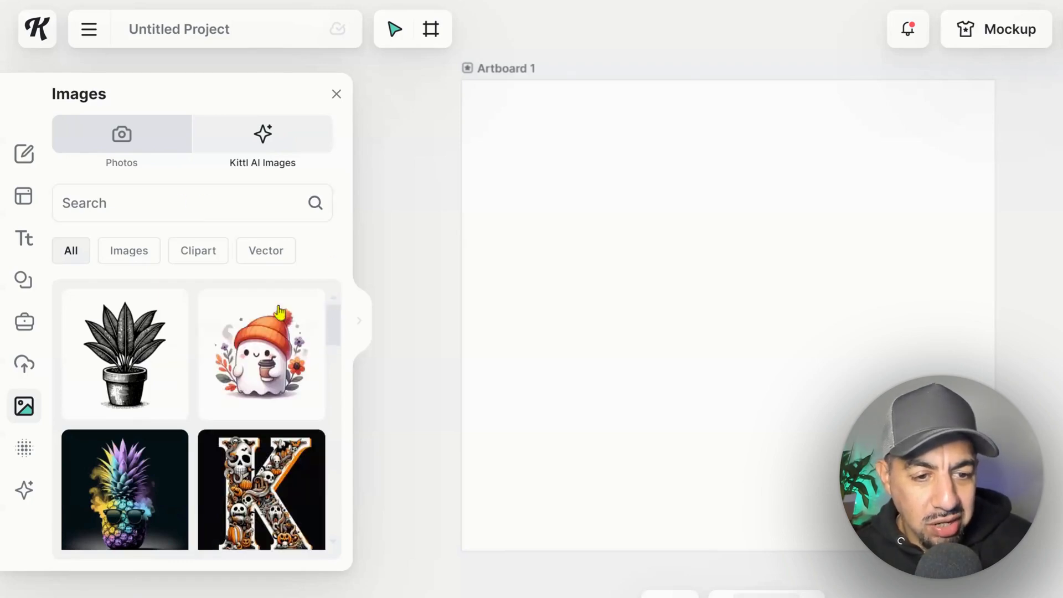
left_click(168, 203)
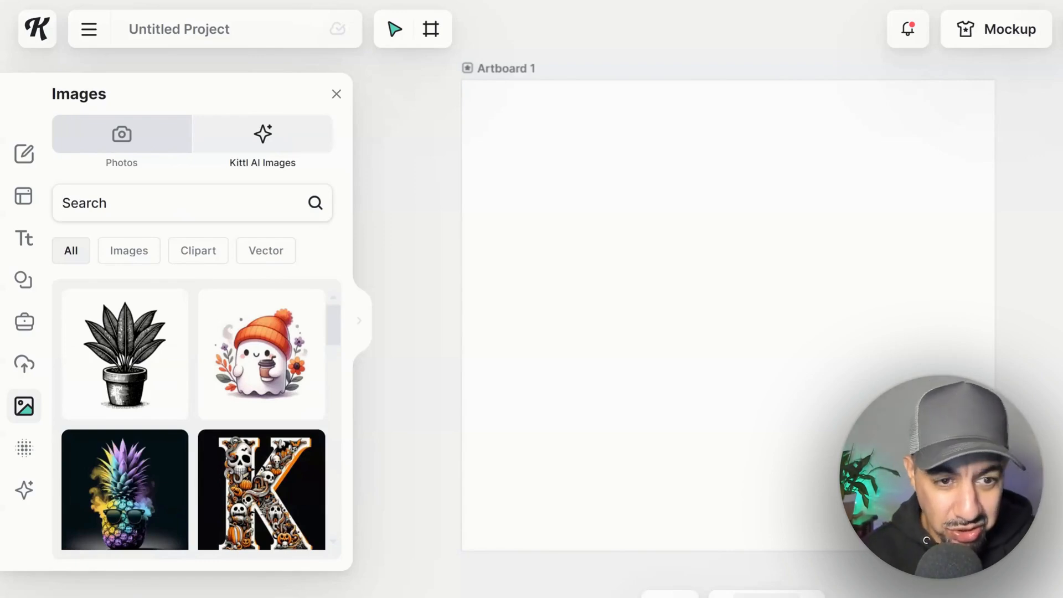
type("books")
key("Return")
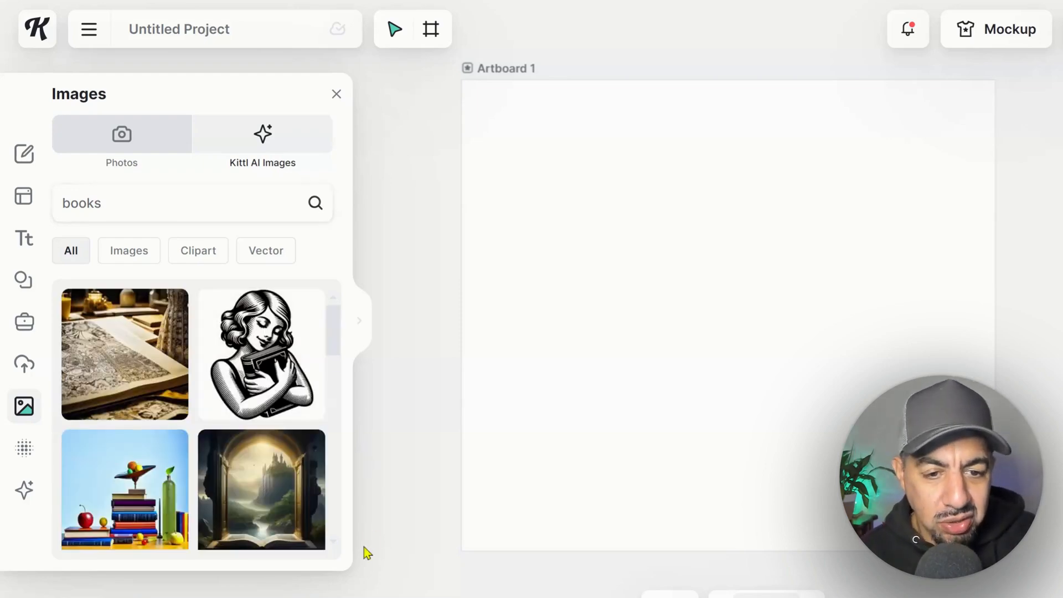
Step: Find the picture of pink flowers around teal books among the AI image results and add it to the artboard
scroll(335, 548, "down", 3)
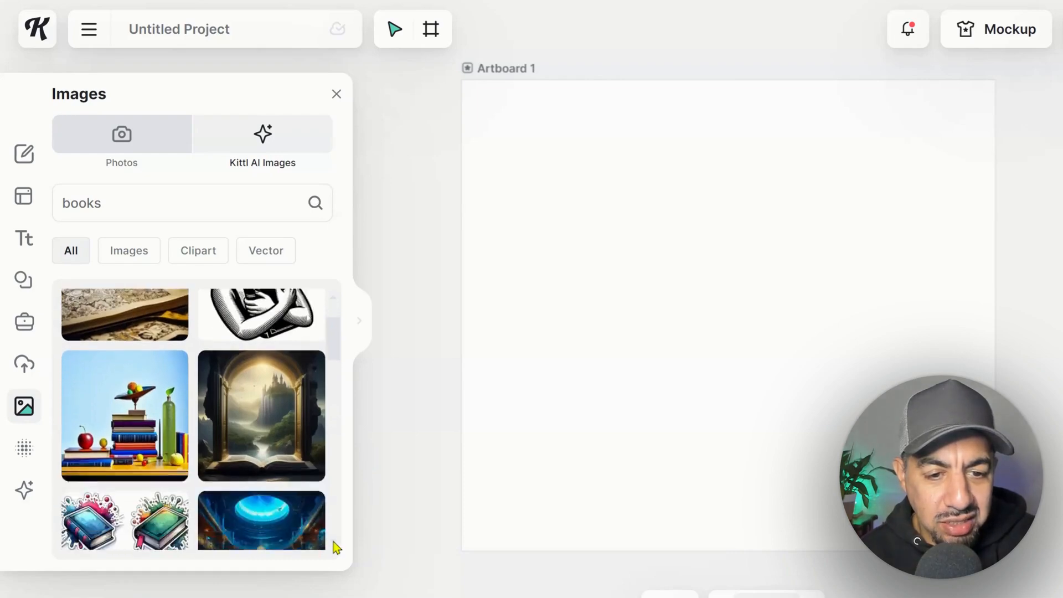
scroll(335, 548, "down", 8)
scroll(334, 547, "down", 6)
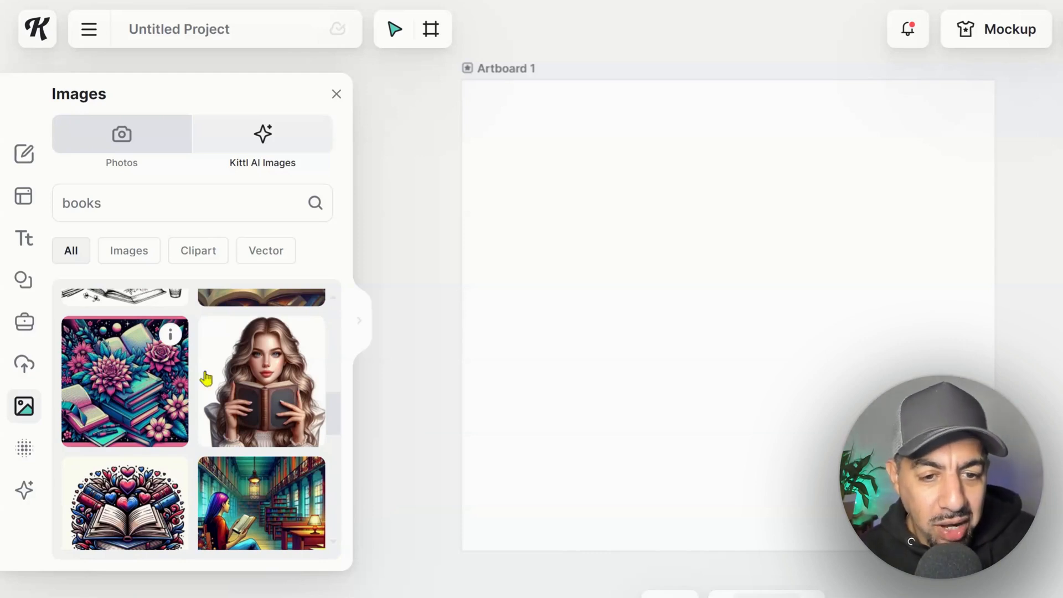
scroll(335, 545, "down", 3)
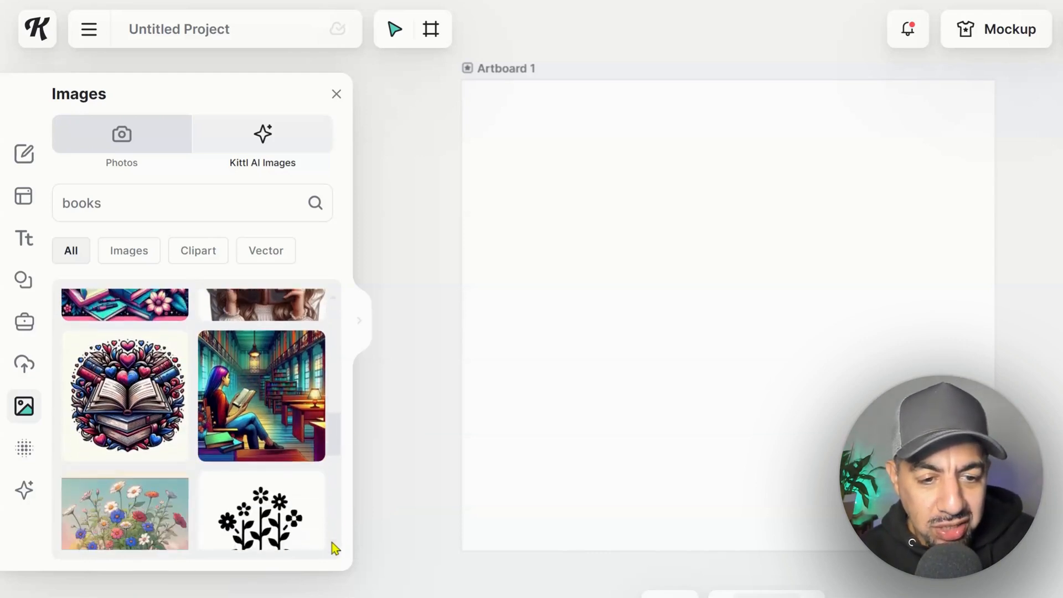
scroll(335, 548, "down", 3)
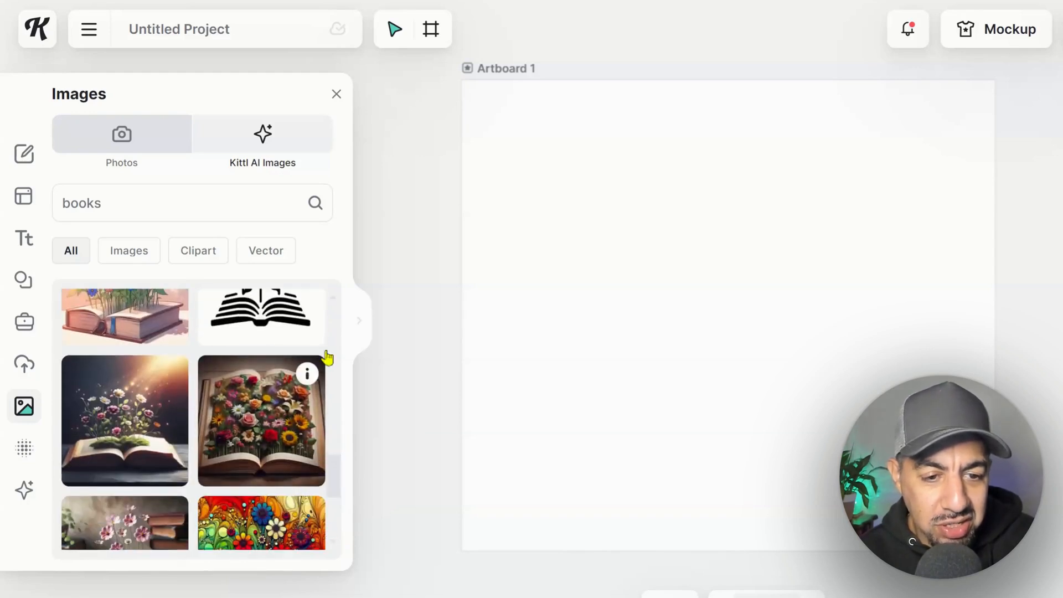
scroll(336, 304, "up", 2)
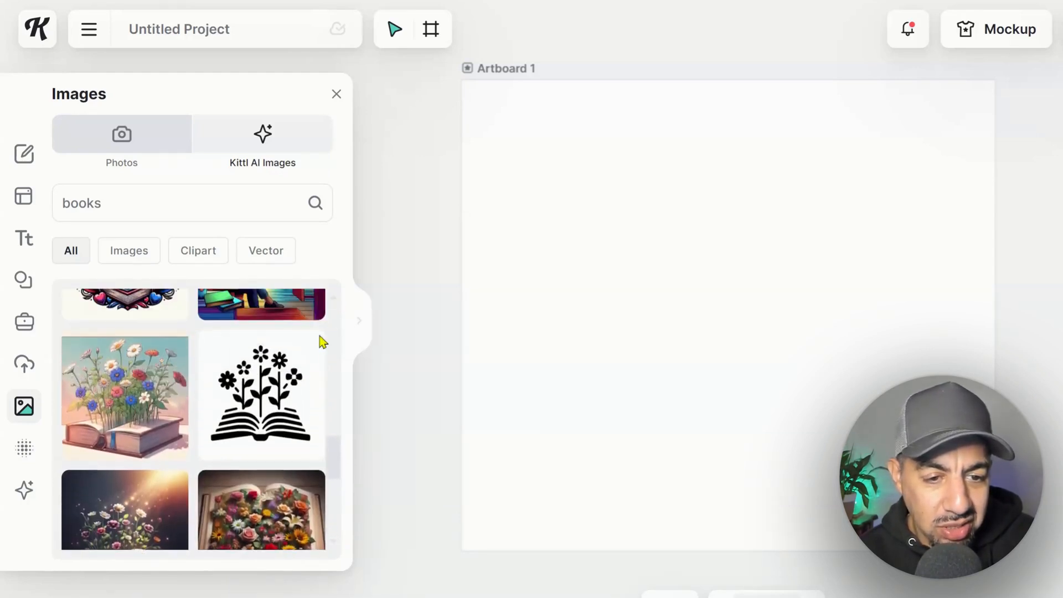
scroll(335, 304, "up", 1)
scroll(335, 304, "up", 2)
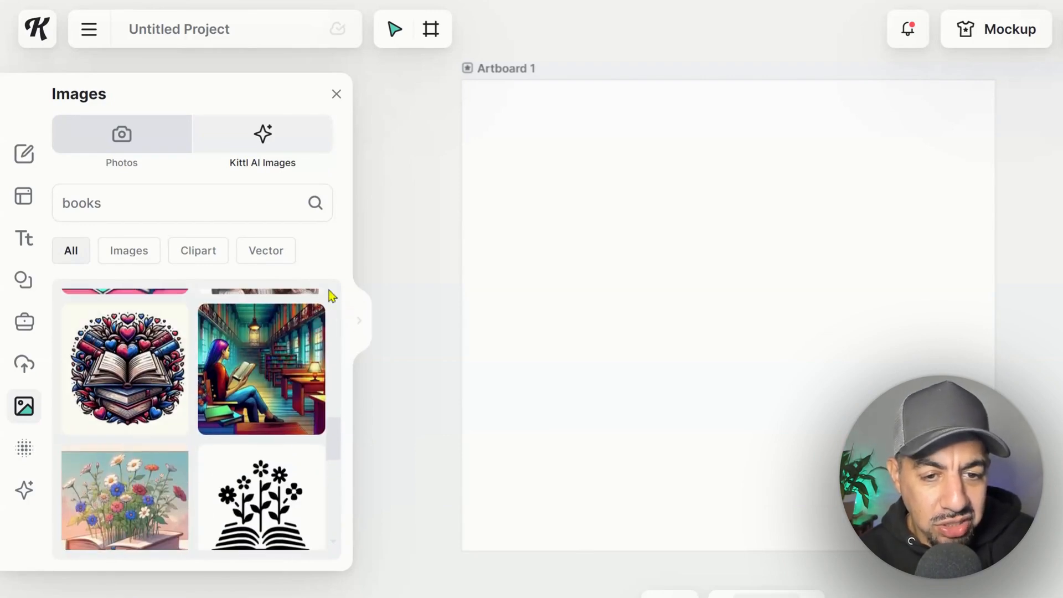
scroll(333, 304, "up", 2)
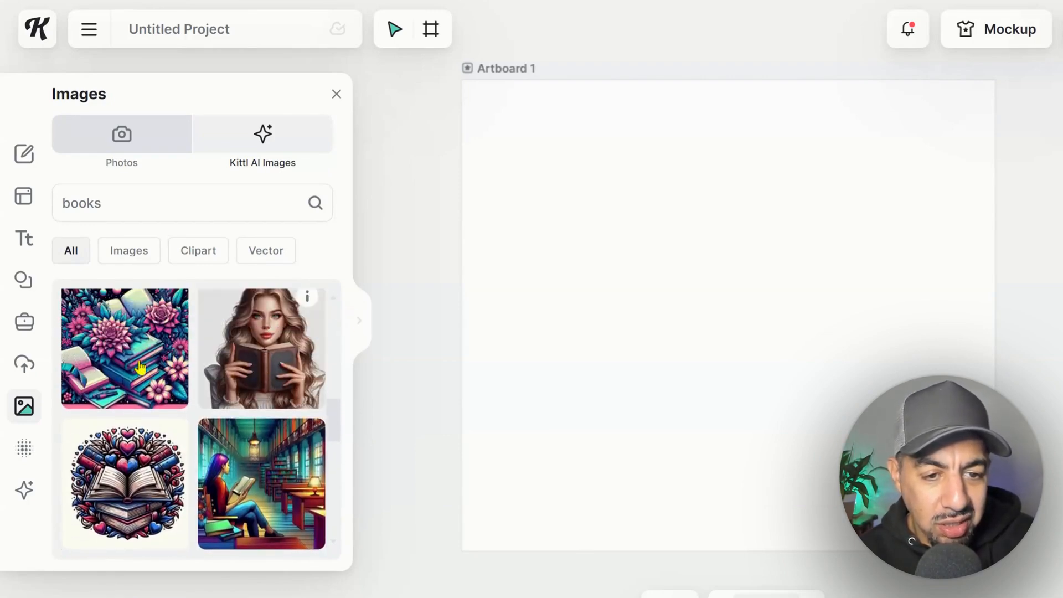
left_click(122, 350)
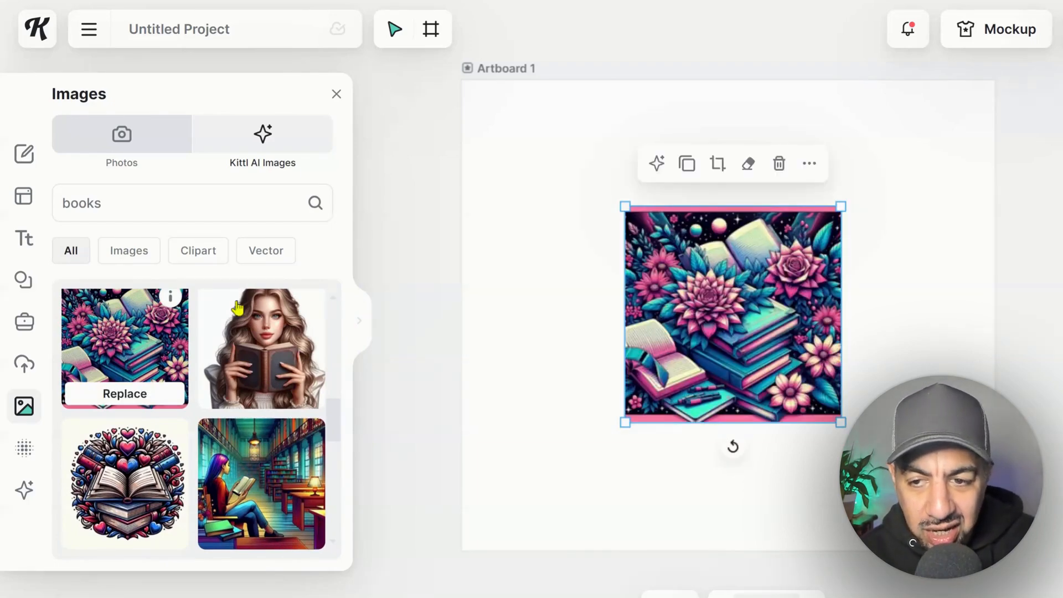
Step: Enlarge the pink-flowers-and-teal-books picture to about 9.50 in wide so that it covers the whole artboard
left_click_drag(625, 205, 450, 32)
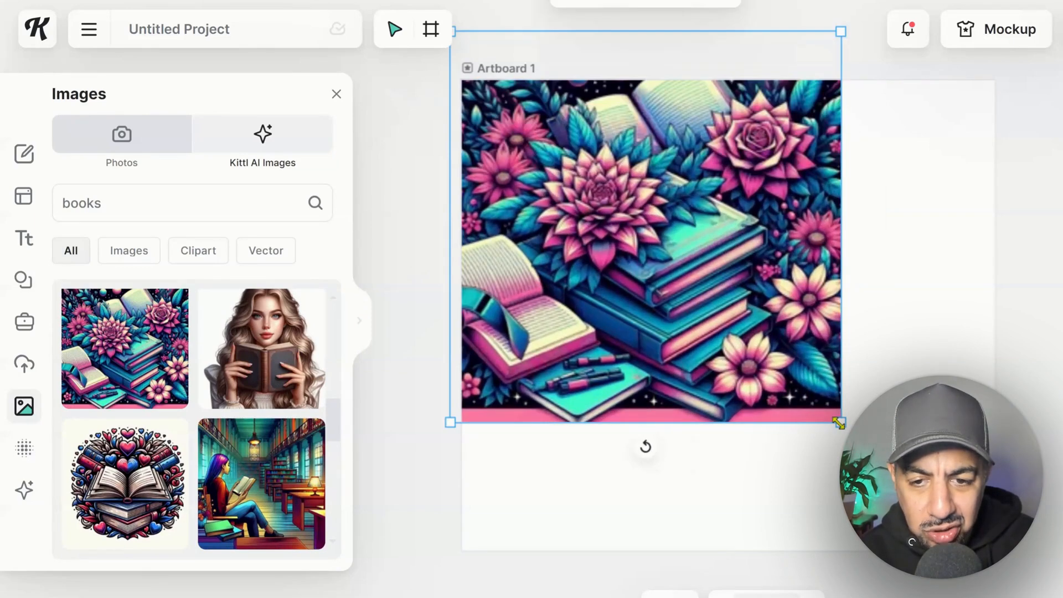
left_click_drag(841, 422, 1023, 548)
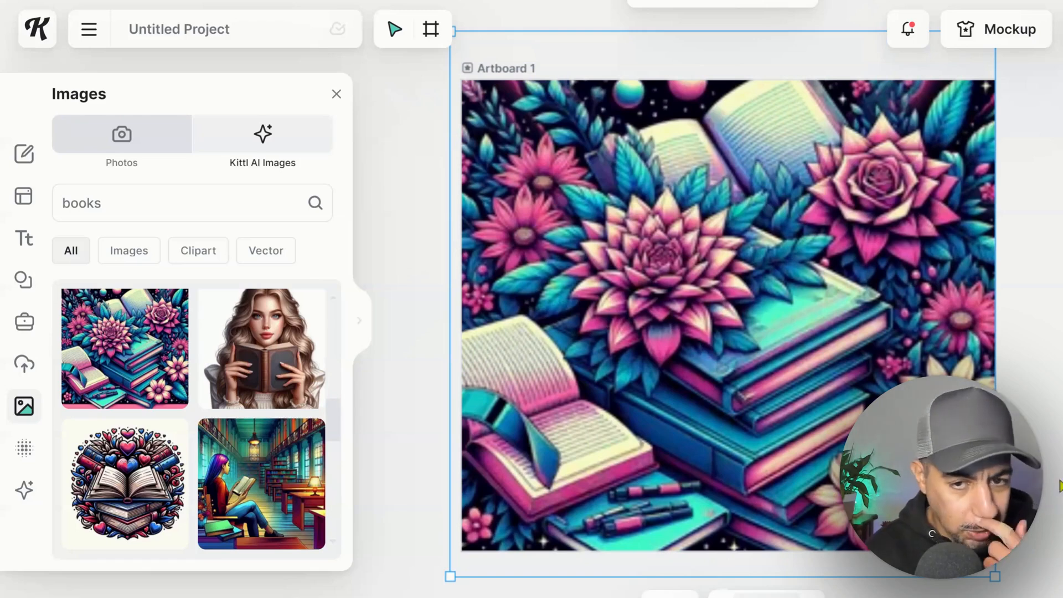
left_click(1062, 457)
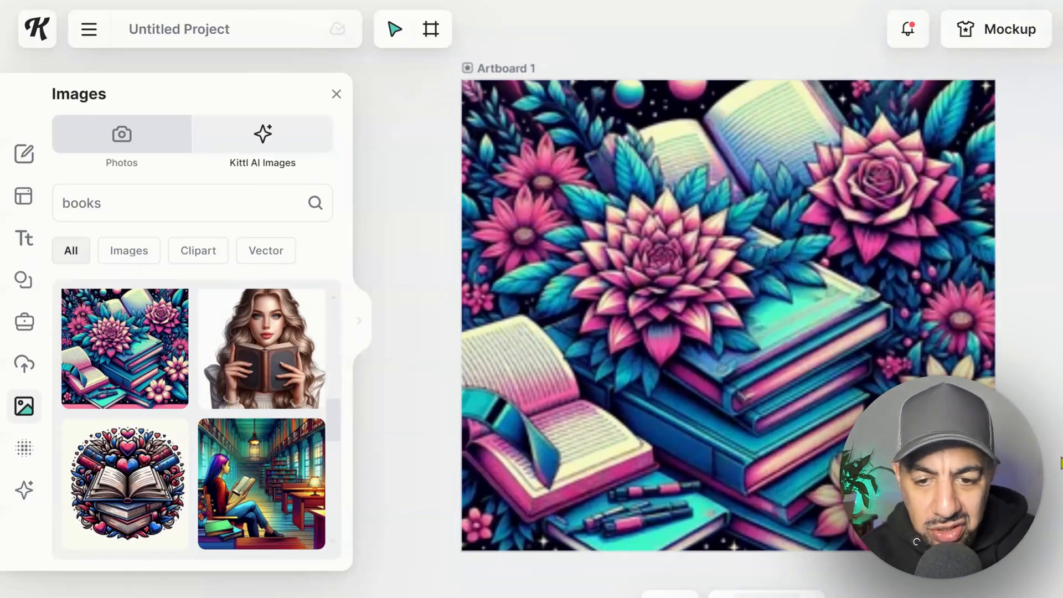
key("ctrl+plus")
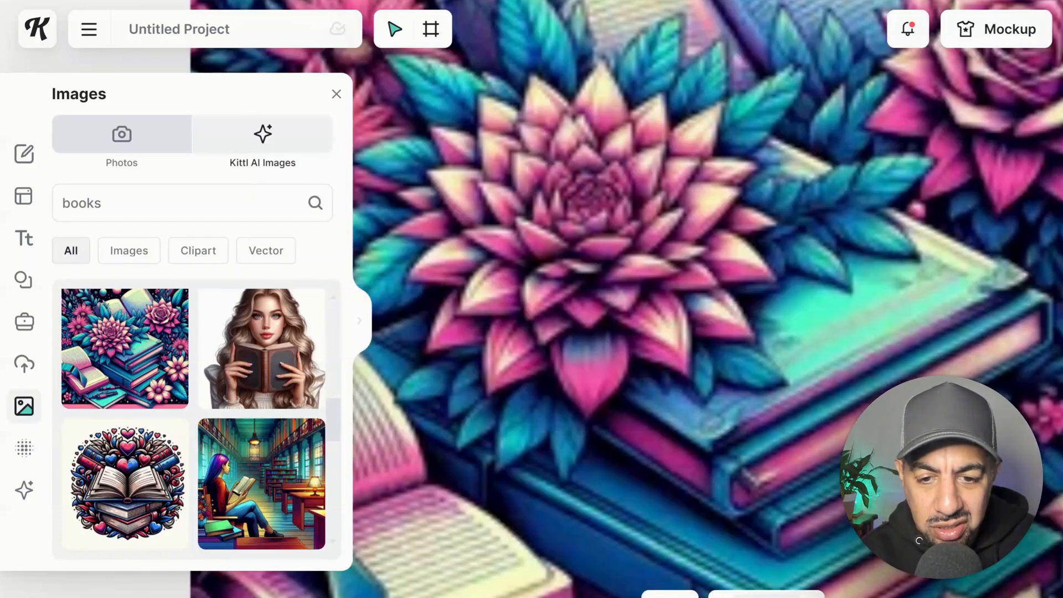
key("ctrl+minus")
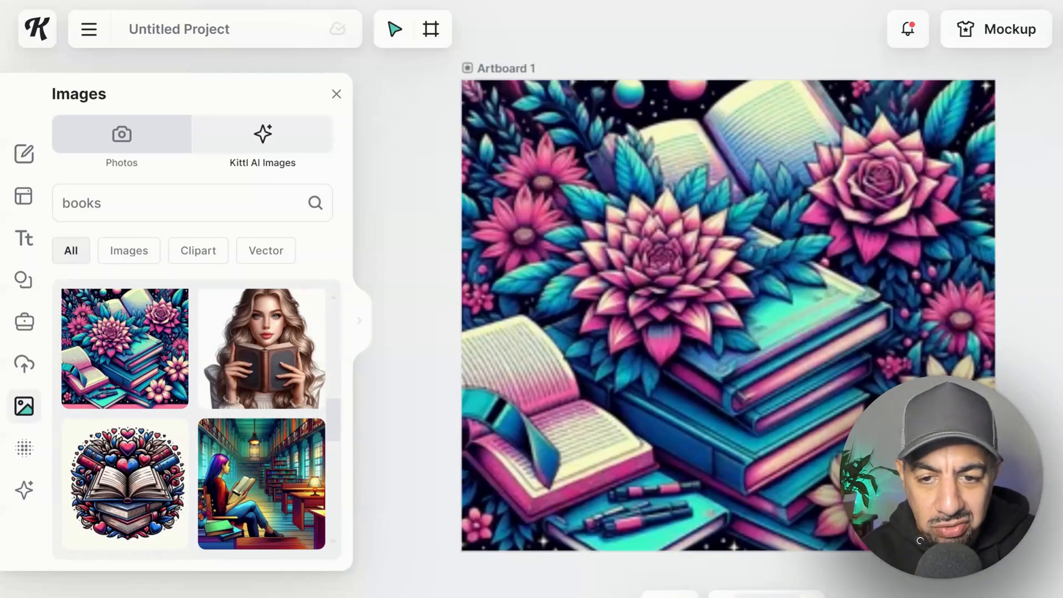
Step: Review the image tools for the pink-flowers-and-teal-books picture, including the AI Image Upscaler, and delete the picture from the artboard
left_click(853, 335)
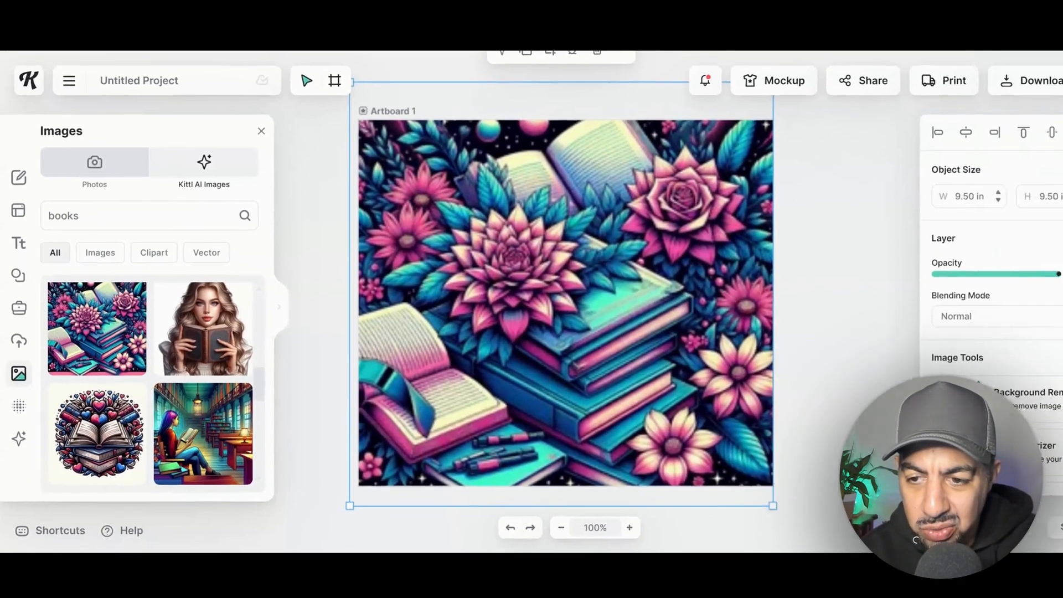
left_click_drag(1057, 298, 1058, 382)
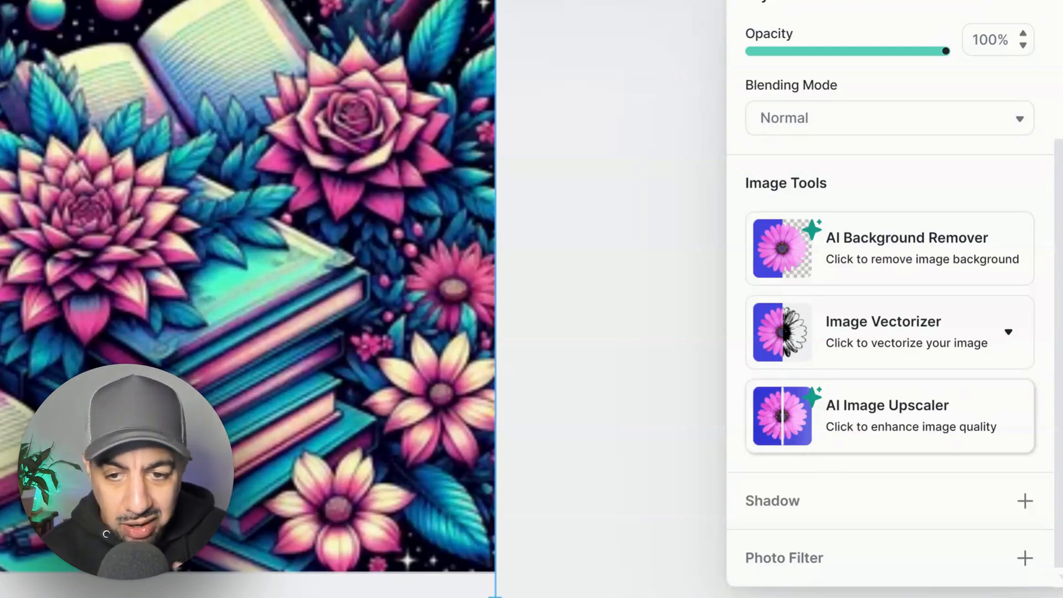
left_click(911, 425)
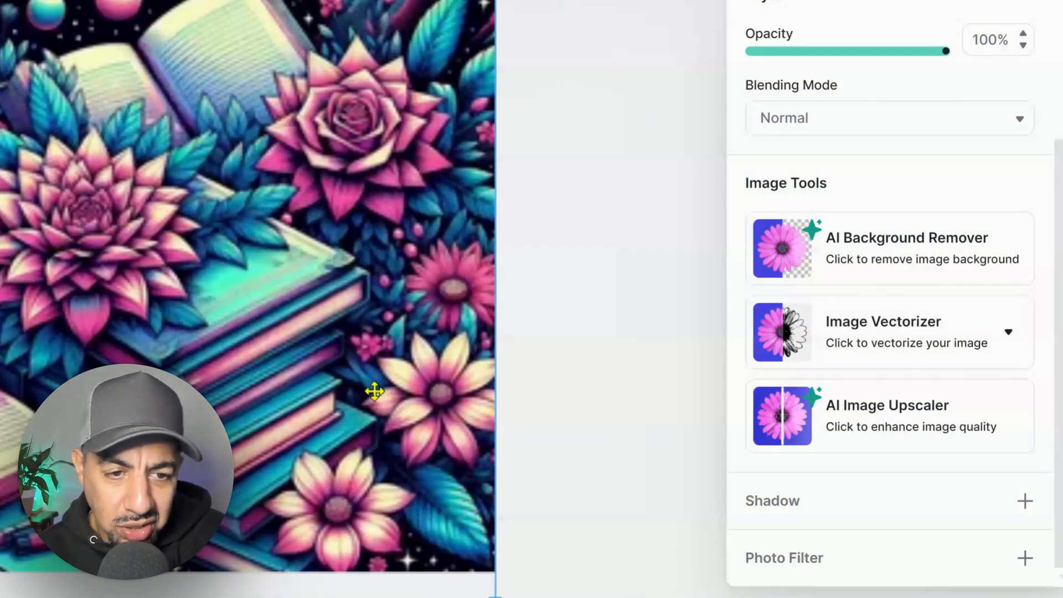
key("Delete")
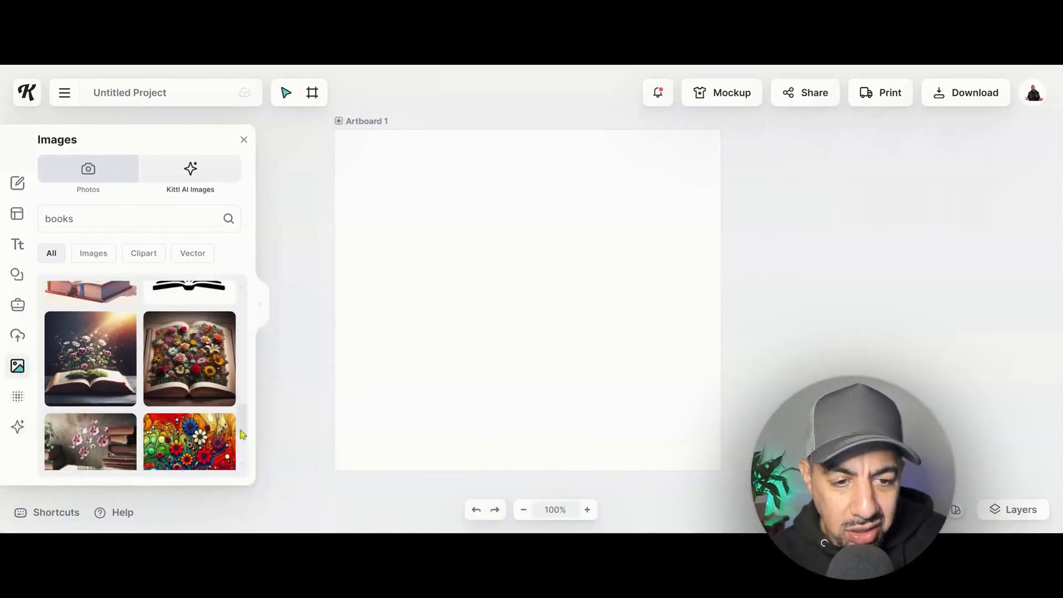
Step: Browse further through the AI image results for "books" to examine the pictures that combine books and flowers
mouse_move(240, 430)
left_mouse_down()
mouse_move(240, 448)
mouse_move(244, 426)
left_mouse_up()
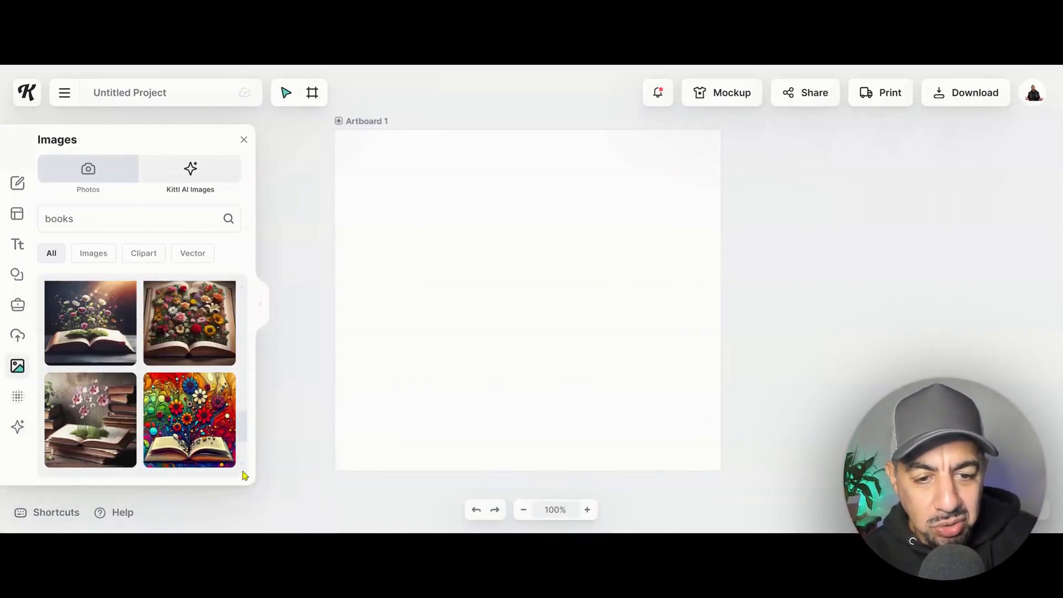
scroll(243, 473, "down", 3)
scroll(243, 469, "down", 3)
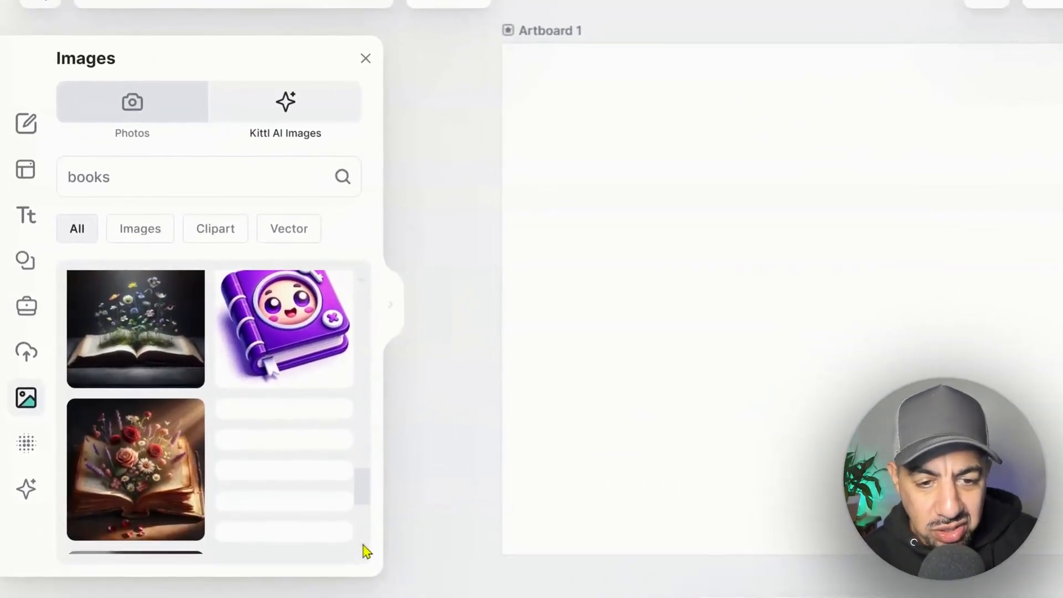
scroll(365, 551, "down", 5)
scroll(366, 550, "down", 6)
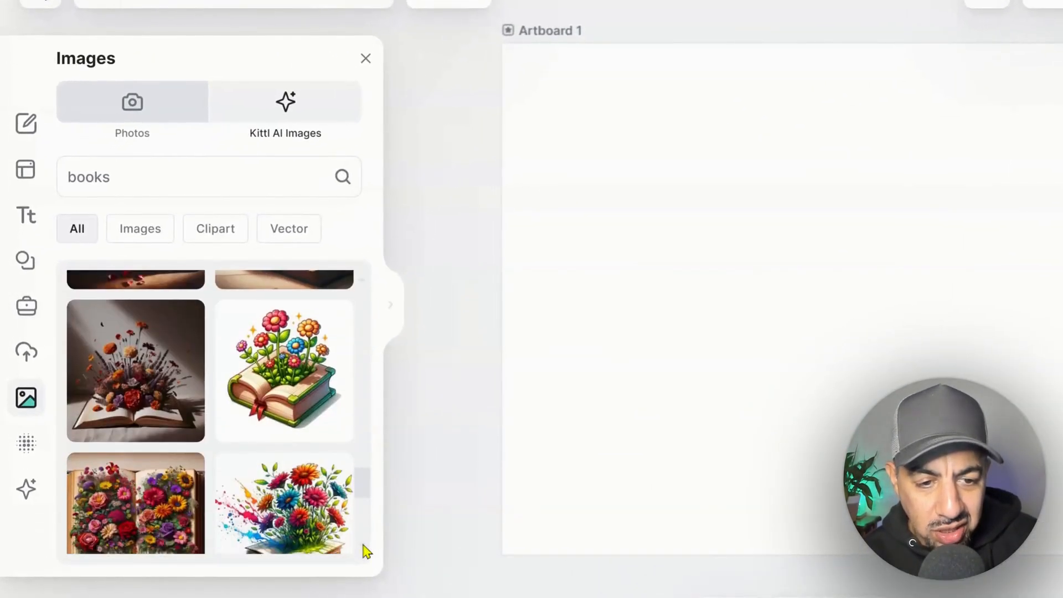
scroll(360, 492, "down", 10)
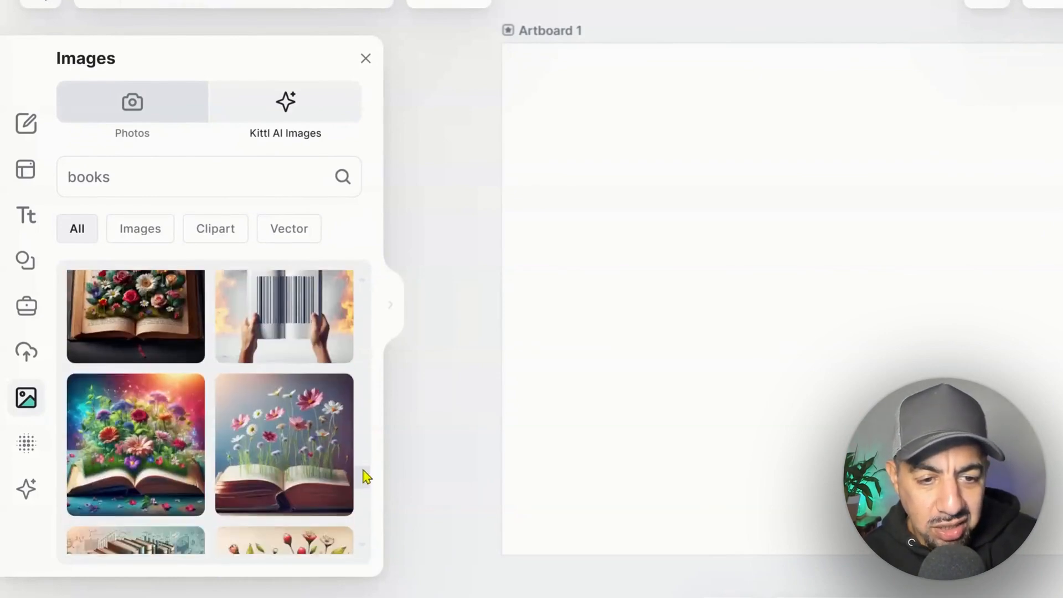
left_click_drag(362, 504, 364, 486)
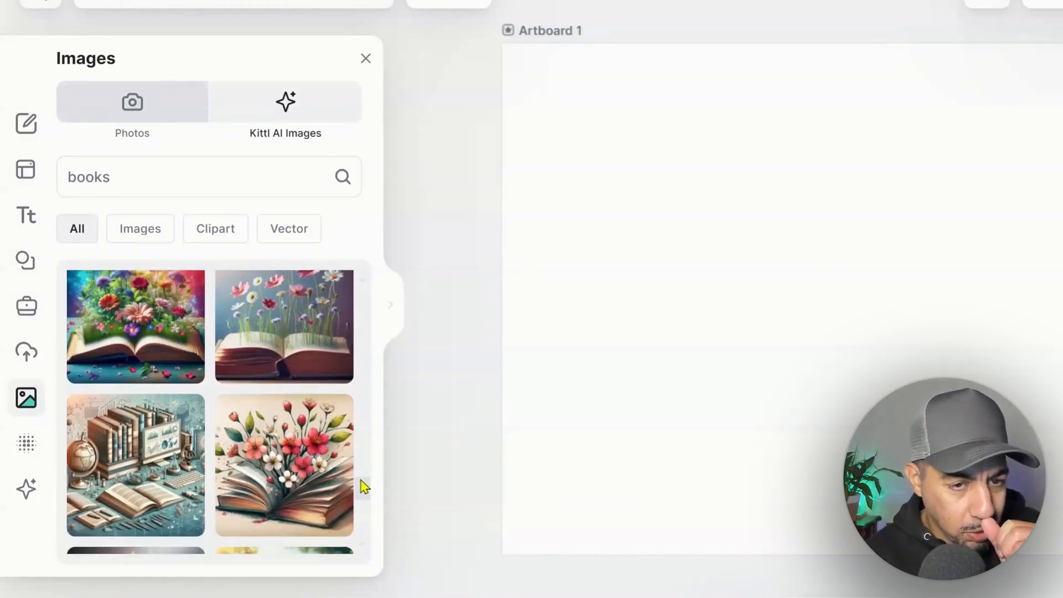
Step: Generate an image with the AI Image Generator in Turbo mode from the prompt "books and flowers in watercolor"
left_click(25, 498)
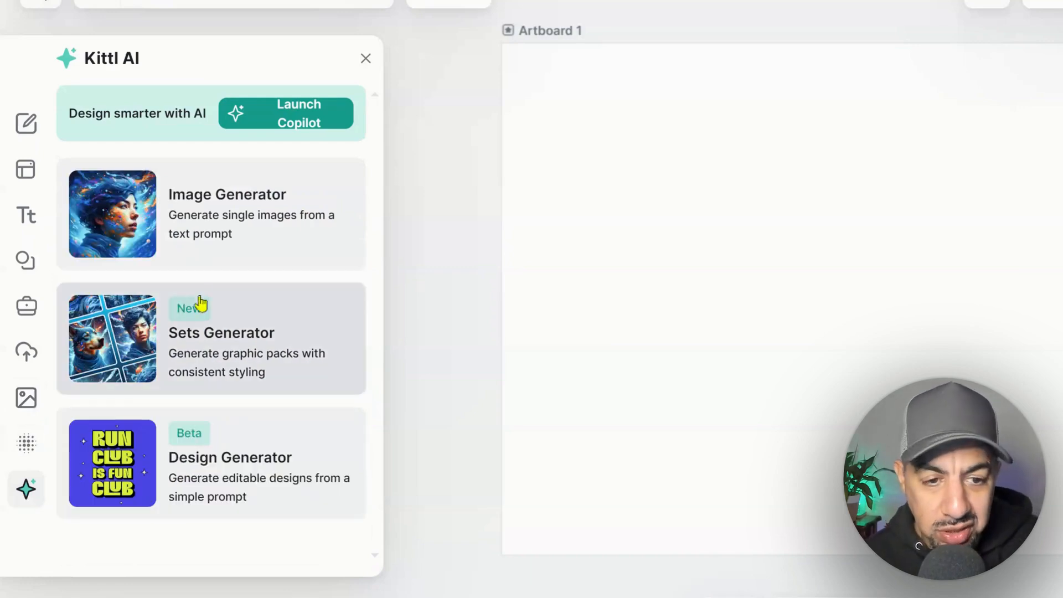
left_click(227, 216)
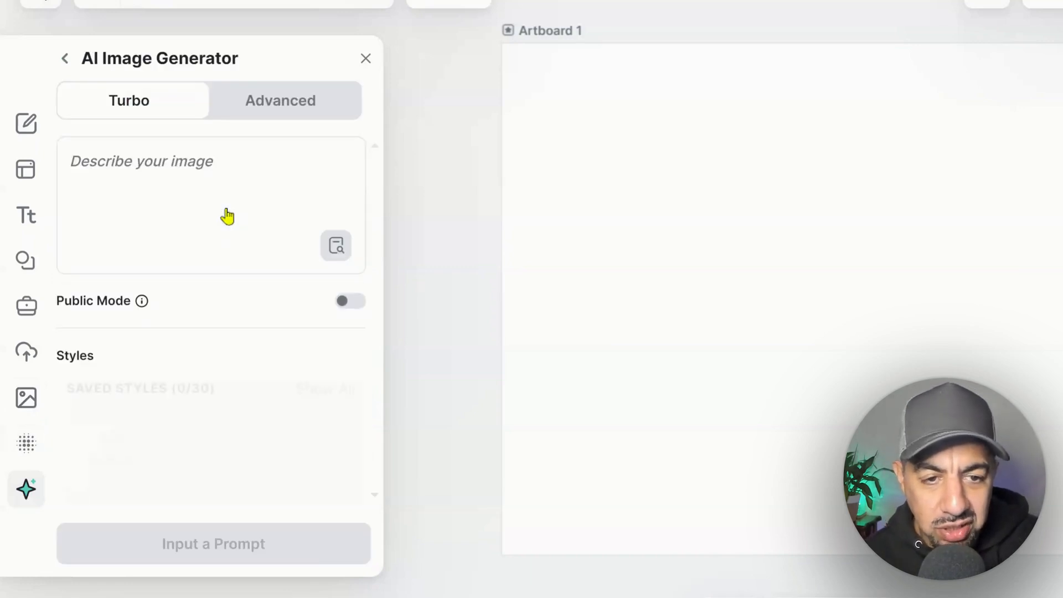
left_click(204, 165)
type("books and flowers in watercolor")
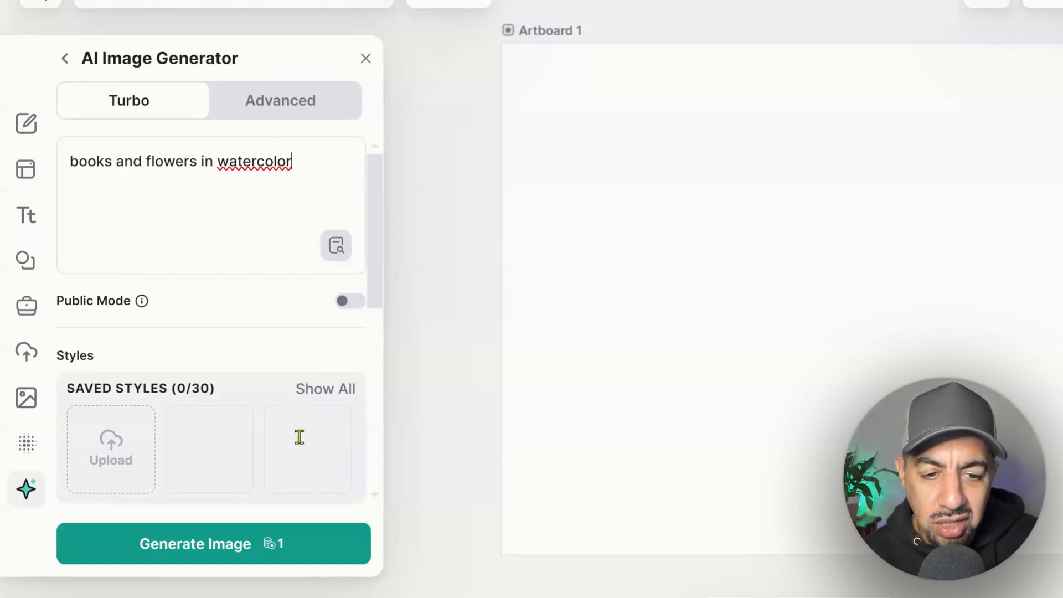
left_click(242, 552)
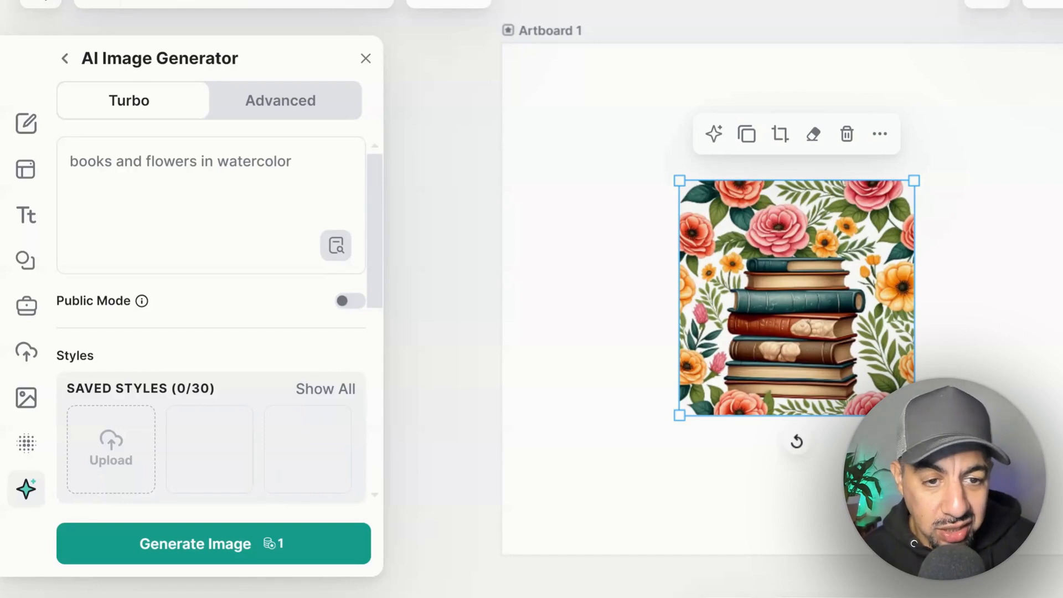
Step: Choose the Watercolor clipart style and generate a second image from the same prompt
scroll(375, 291, "down", 1)
left_click_drag(375, 292, 354, 457)
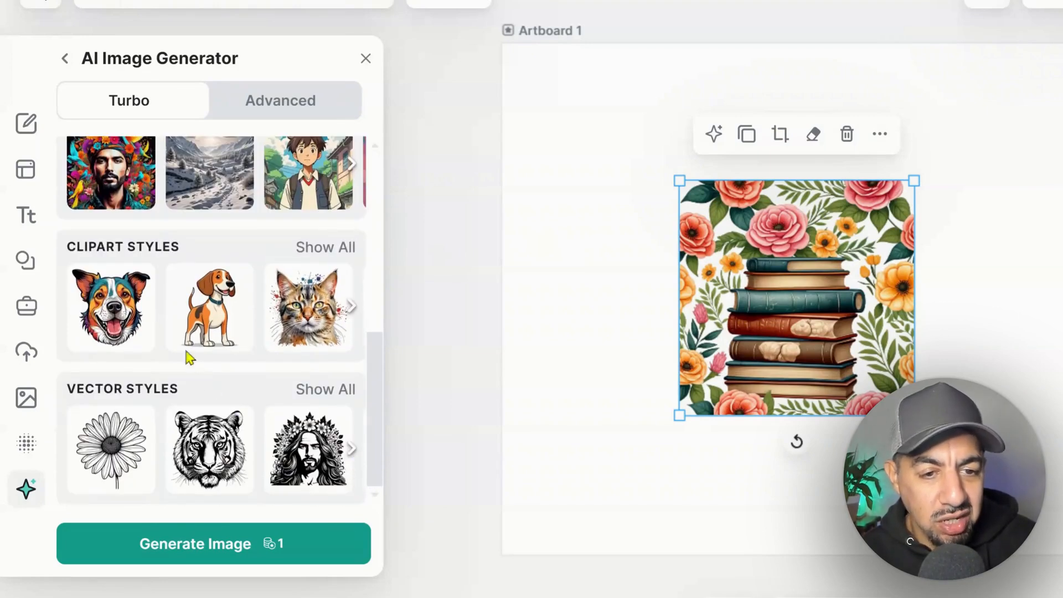
left_click(297, 297)
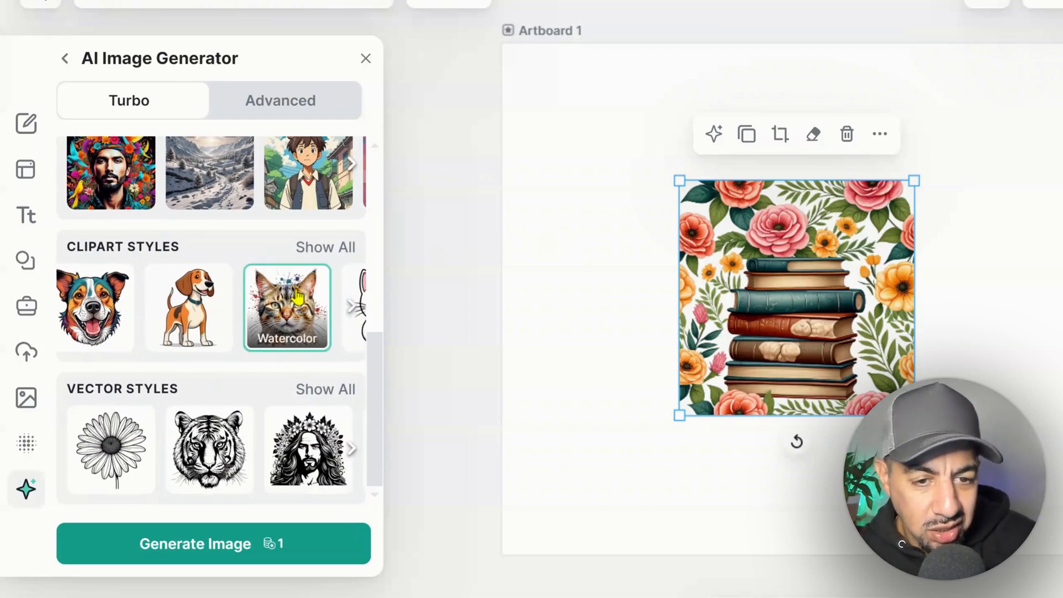
left_click_drag(372, 417, 356, 448)
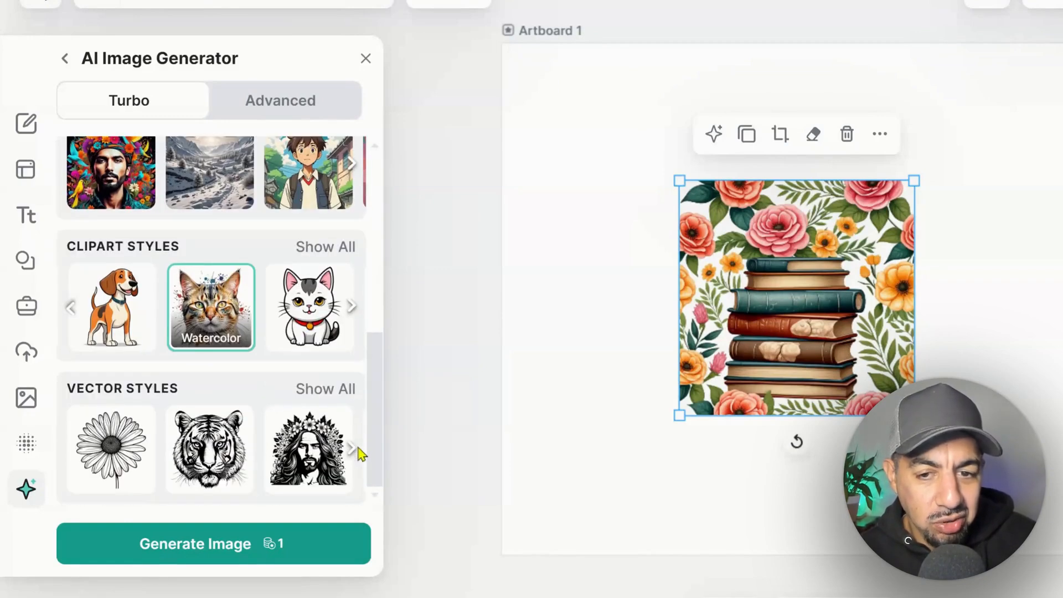
left_click(229, 545)
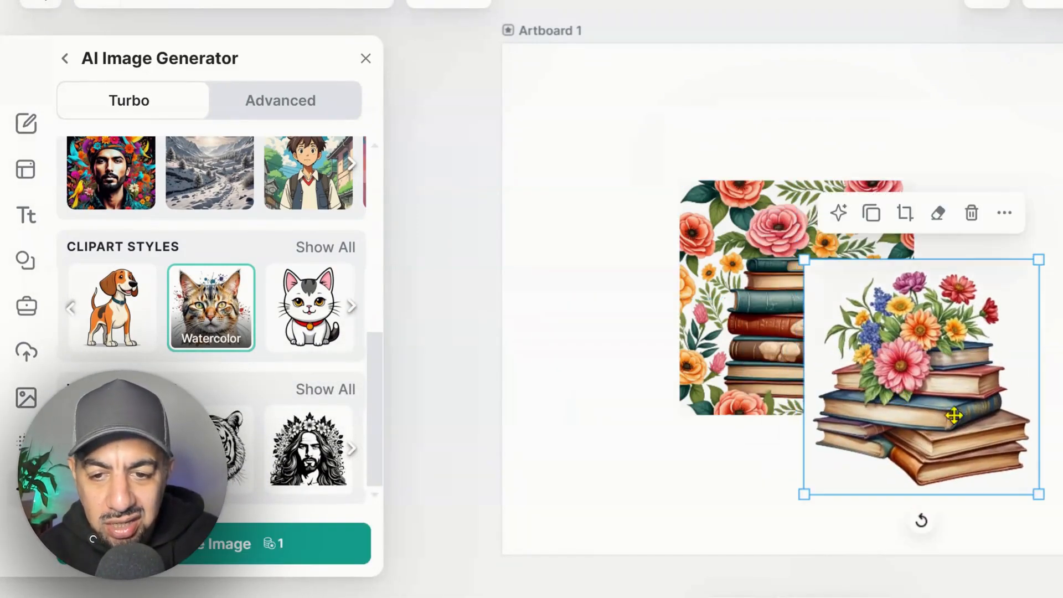
Step: Separate the two overlapping generated images, moving the floral-pattern one and the bouquet-on-books one apart
left_click_drag(743, 304, 608, 303)
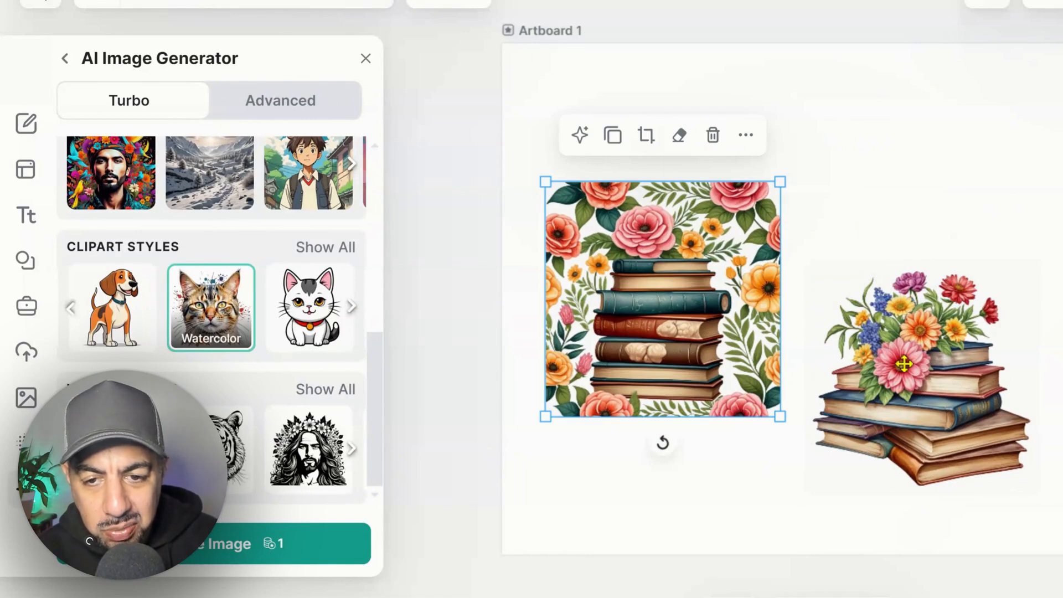
left_click(922, 374)
left_click_drag(931, 383, 1062, 445)
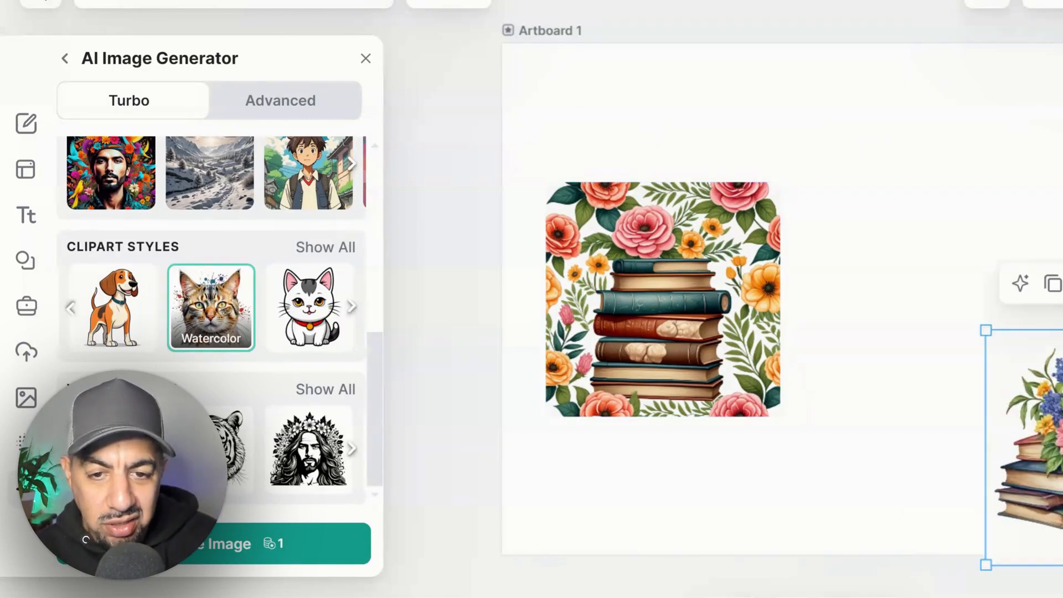
Step: Align the floral-pattern book image with the artboard's corner and enlarge it to about 9.65 × 9.65 in so it covers the artboard
left_click(648, 284)
left_click_drag(647, 284, 604, 146)
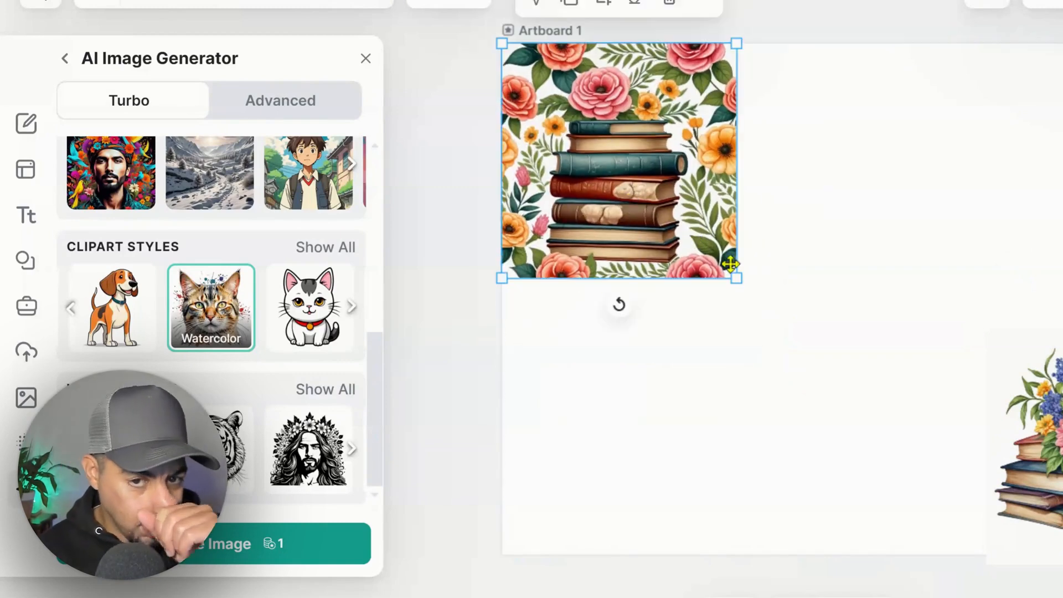
left_click_drag(735, 278, 1025, 481)
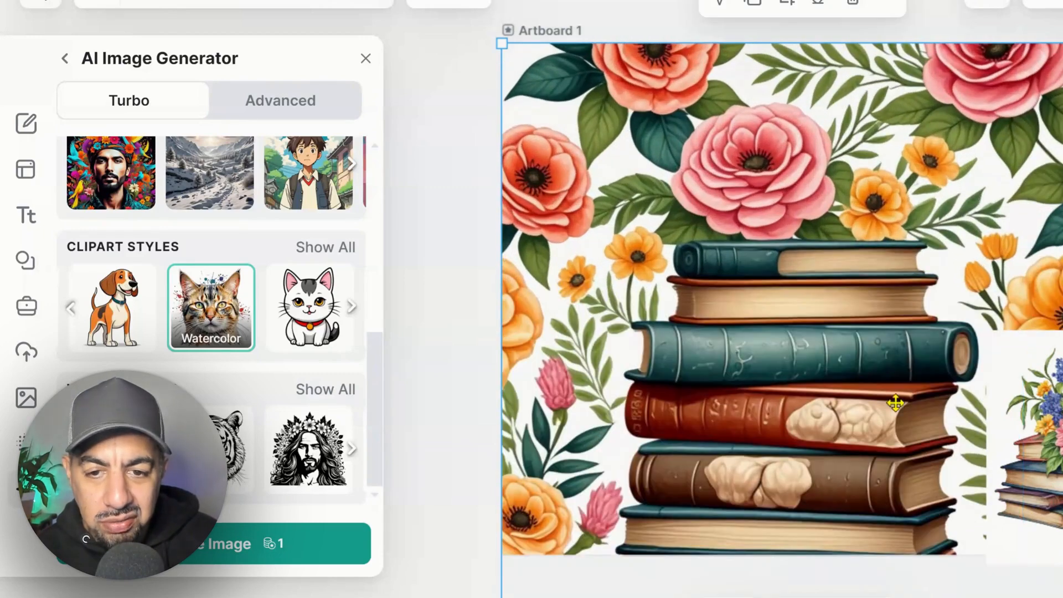
left_click_drag(862, 402, 854, 323)
Step: Try the artboard without the bouquet-on-books image, inspecting the remaining picture's book details up close, and undo the deletion
left_click(1051, 454)
key("Delete")
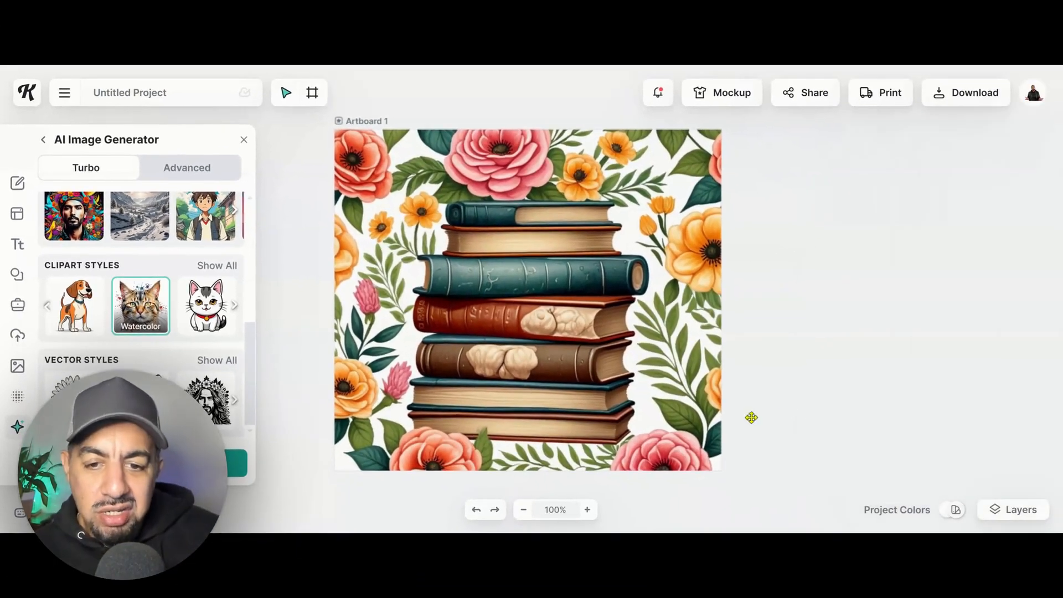
left_click(588, 509)
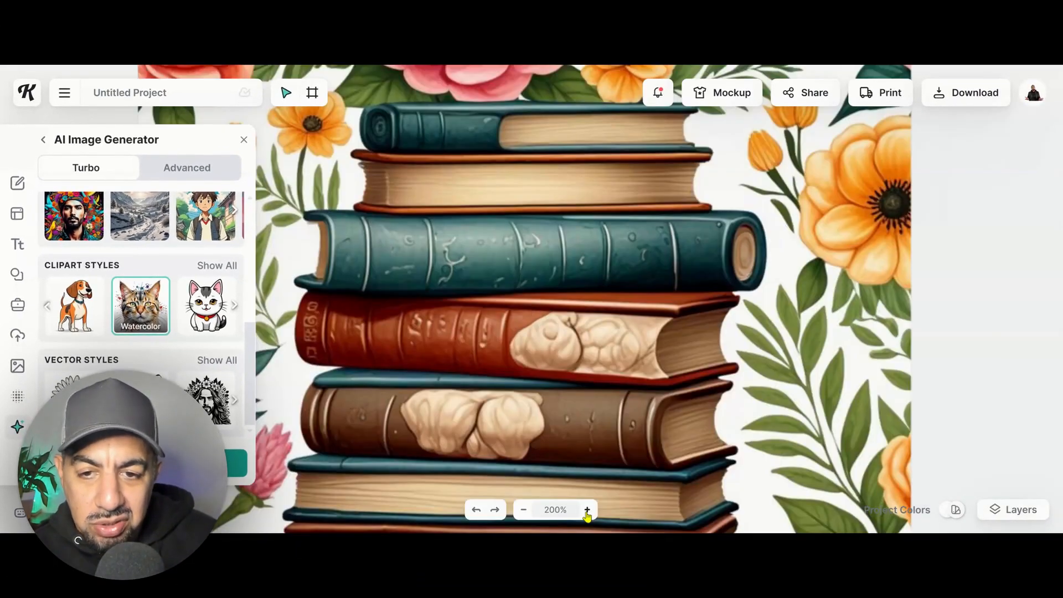
left_click(587, 509)
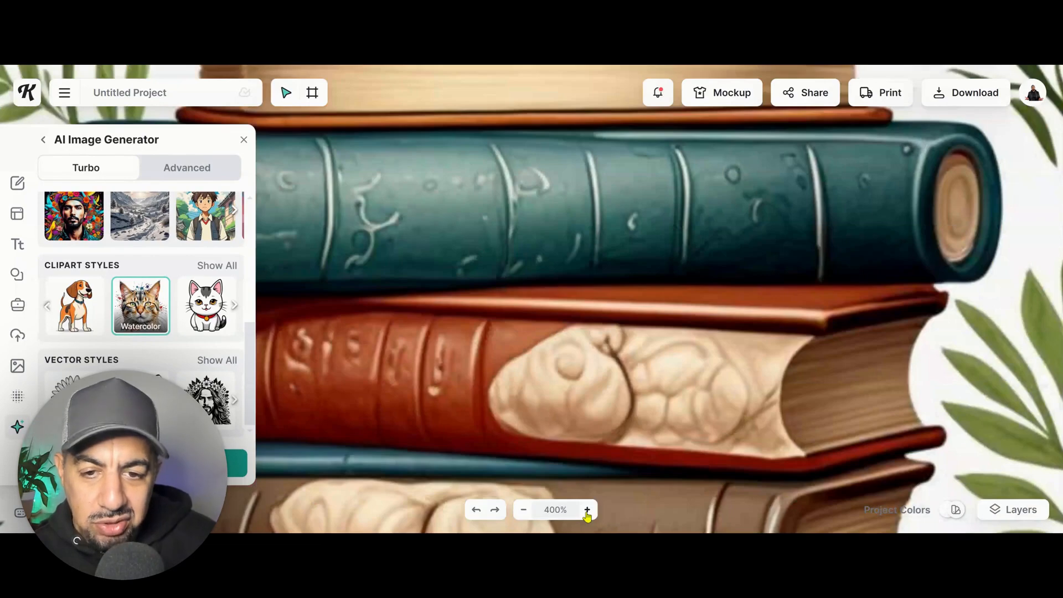
left_click(523, 509)
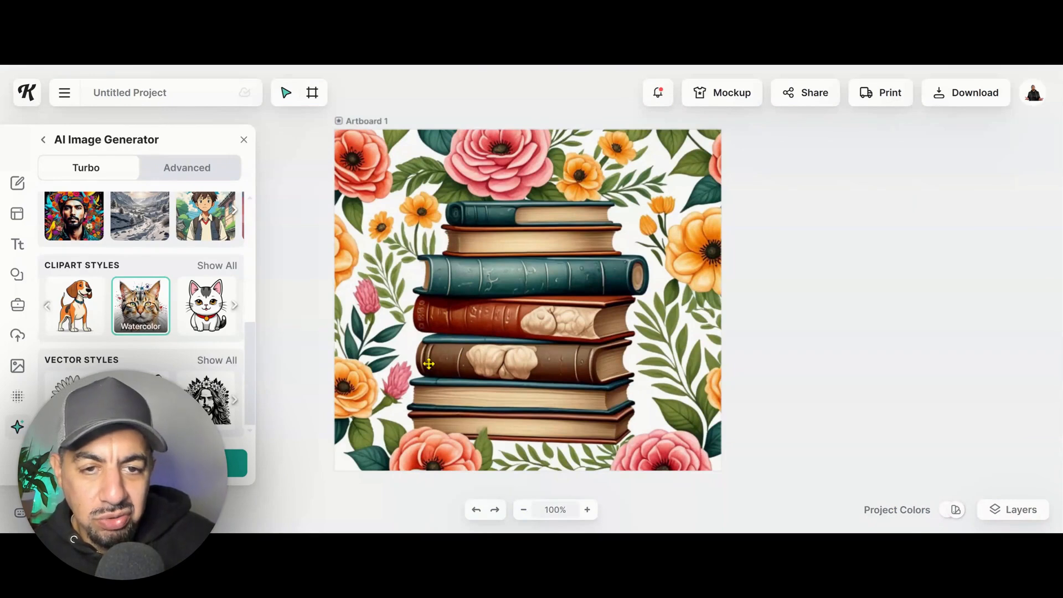
left_click(473, 510)
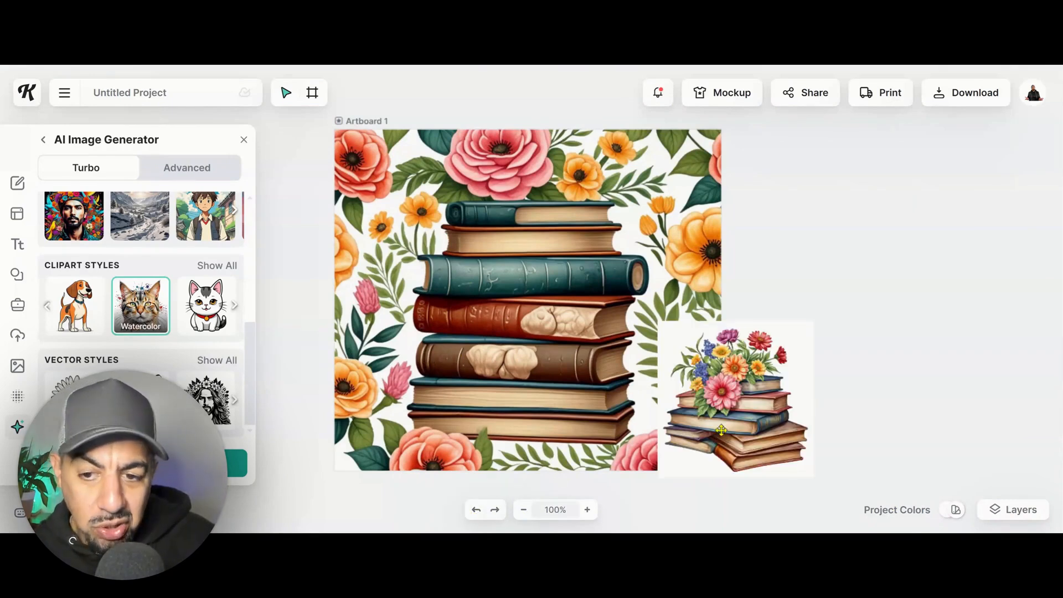
Step: Delete the floral-pattern book image and enlarge the bouquet-on-books image to about 8.77 × 8.77 in, centred on the artboard
left_click(519, 364)
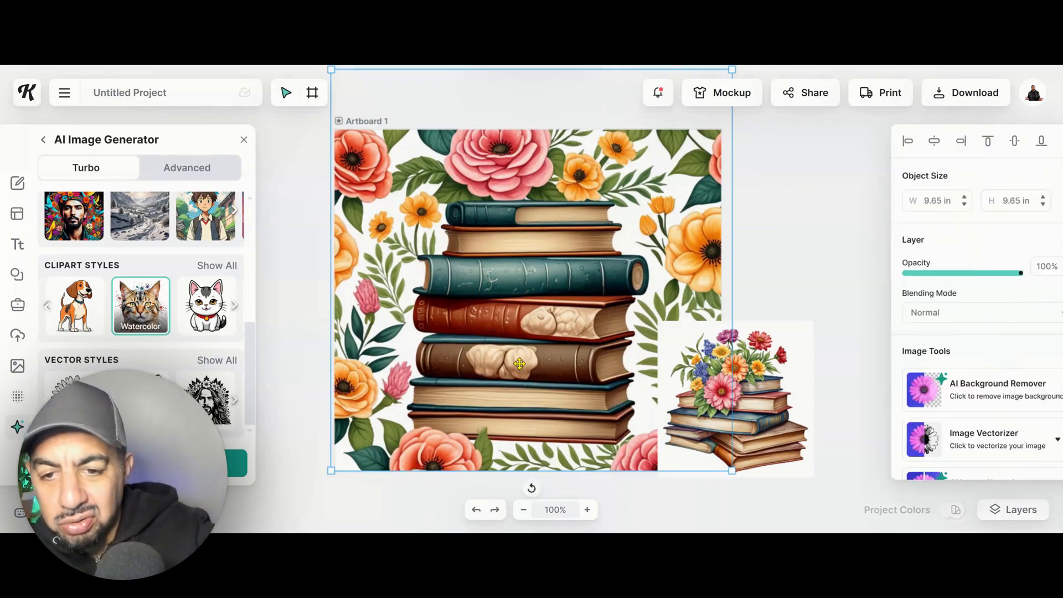
left_click_drag(725, 387, 454, 230)
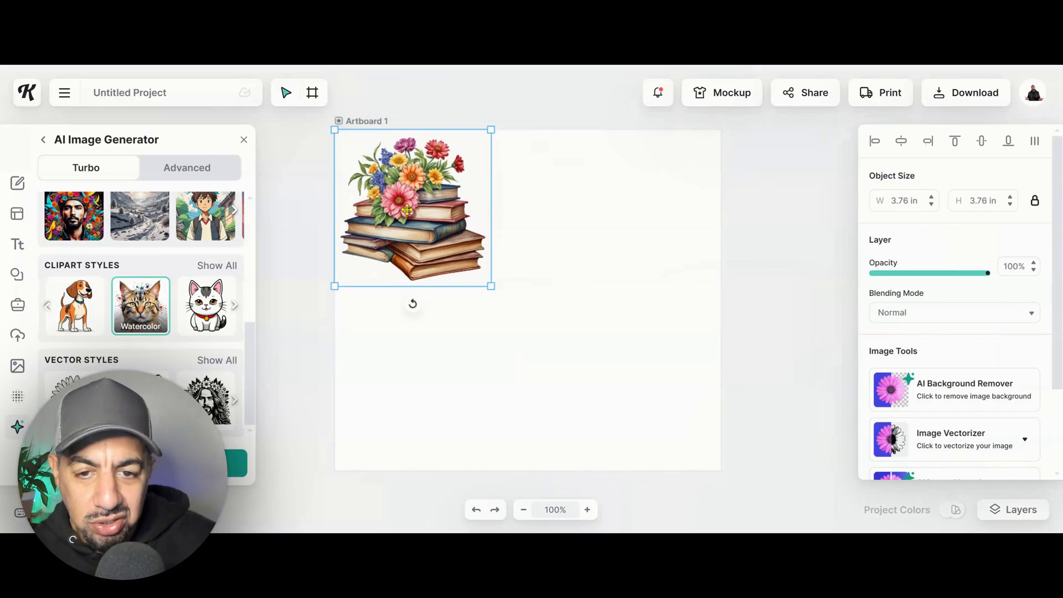
left_click_drag(658, 401, 748, 444)
left_click_drag(621, 381, 625, 376)
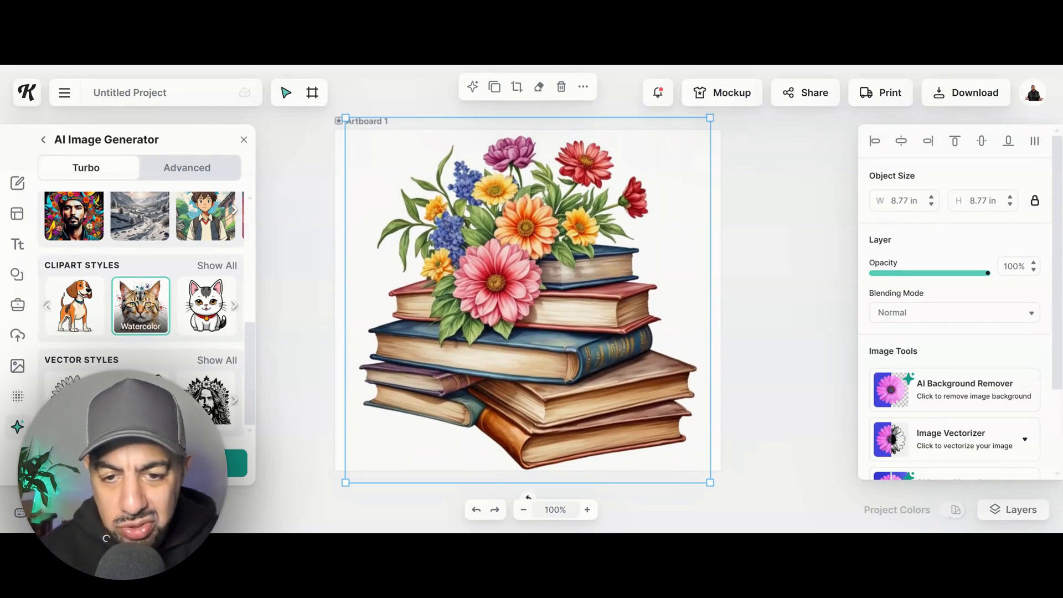
left_click(588, 510)
left_click(522, 510)
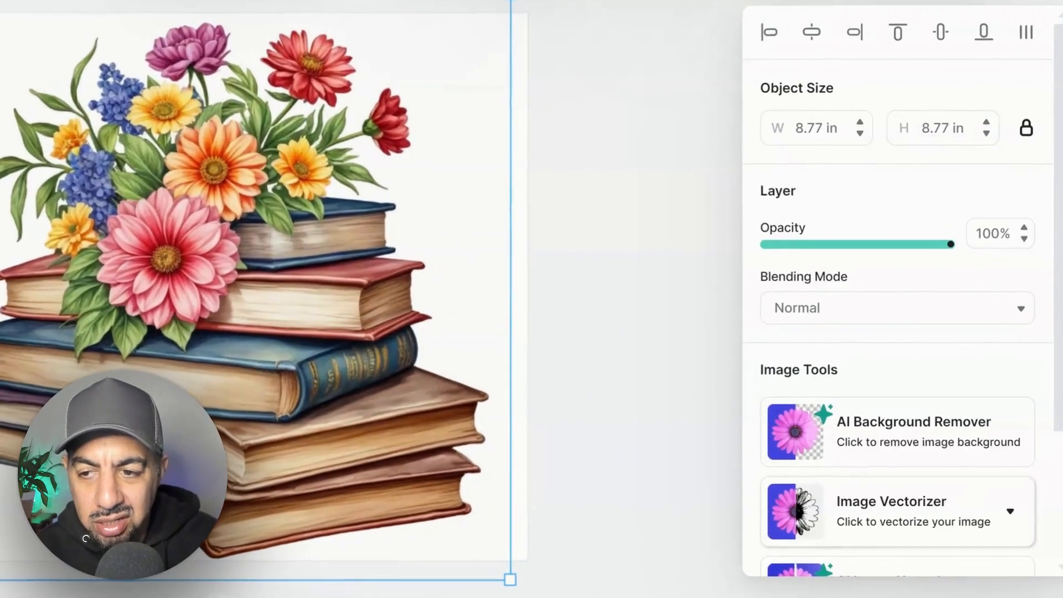
Step: Enhance the bouquet-on-books image with the AI Image Upscaler and inspect its flower and book details up close
left_click_drag(1055, 345, 1045, 457)
left_click(890, 435)
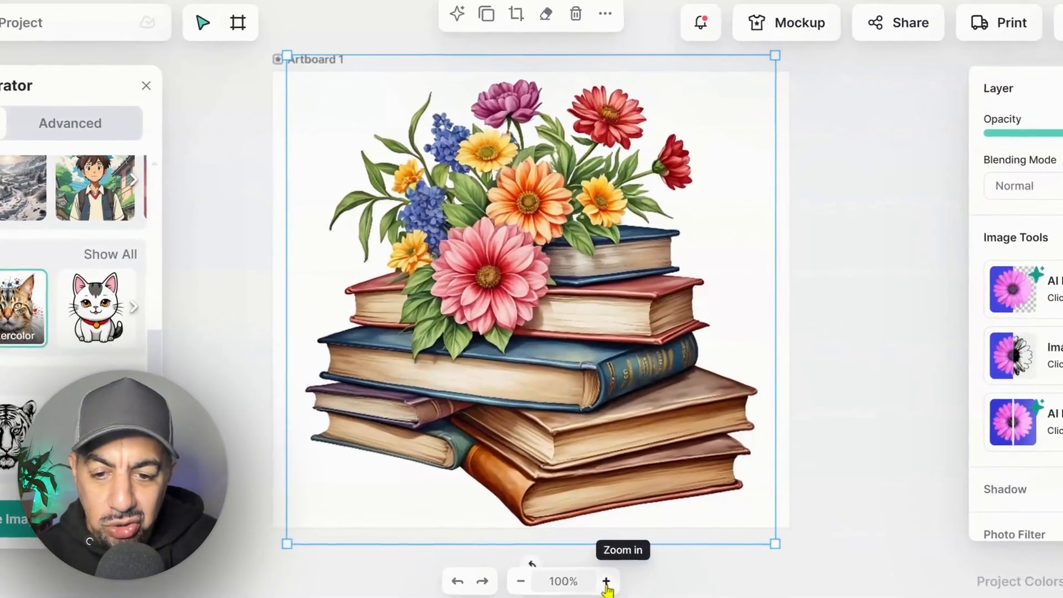
left_click(606, 581)
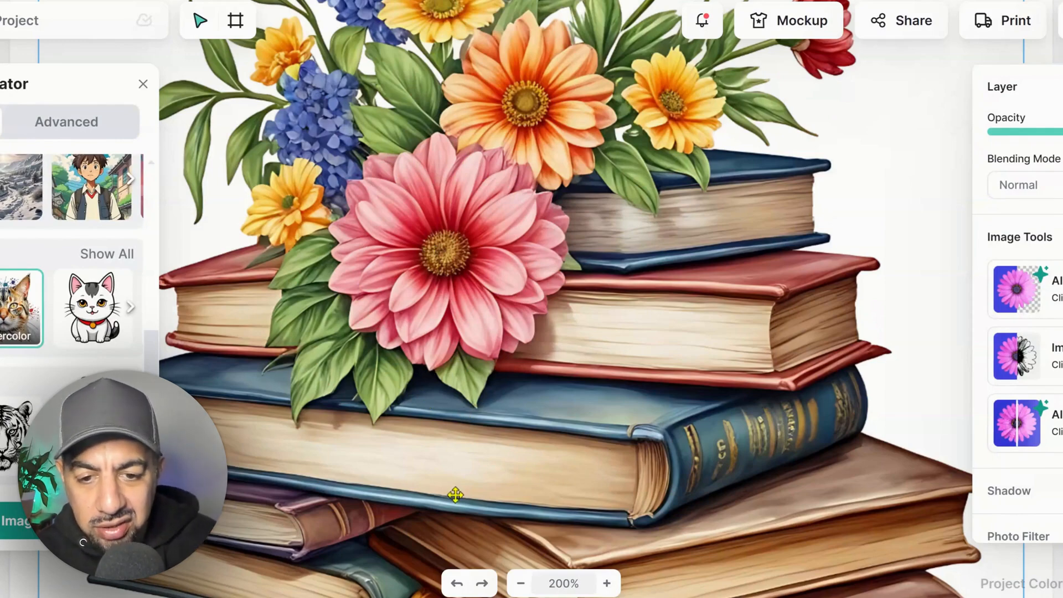
left_click(520, 584)
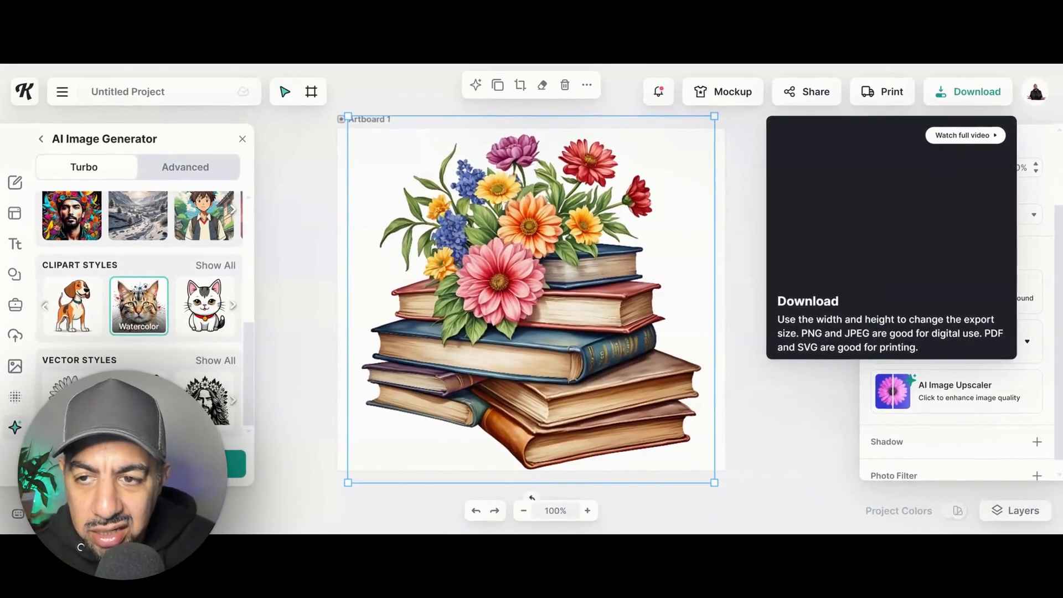
Step: Open the download options for the PNG export and enable Optimize Quality
left_click(963, 96)
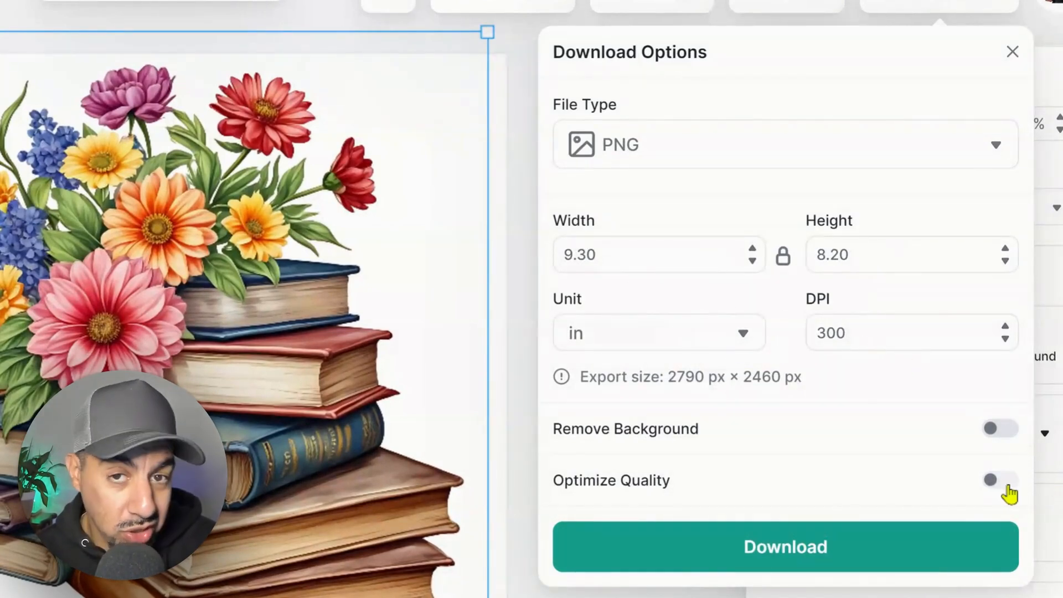
left_click(1005, 487)
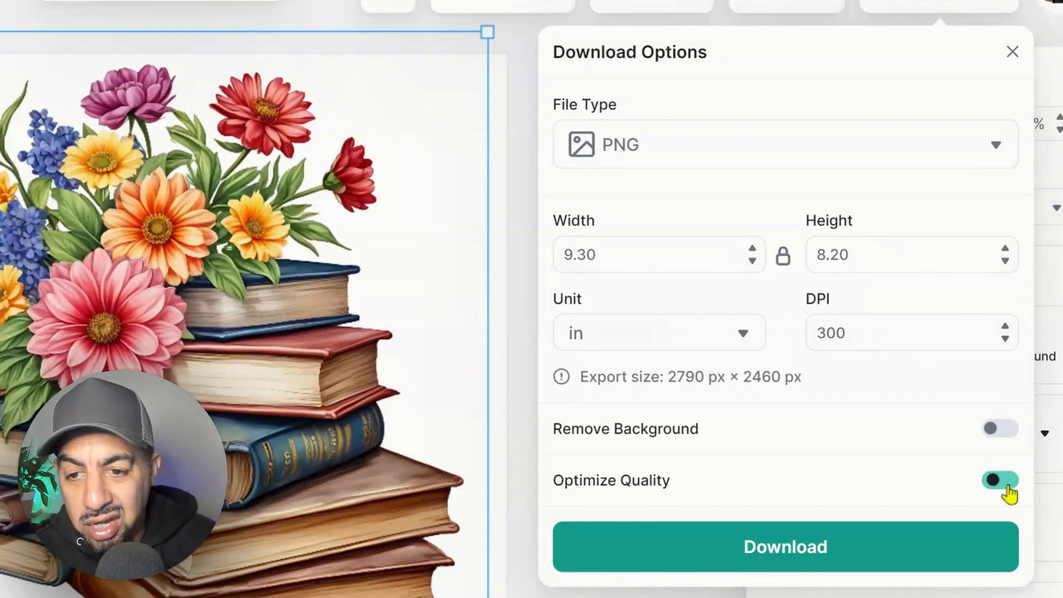